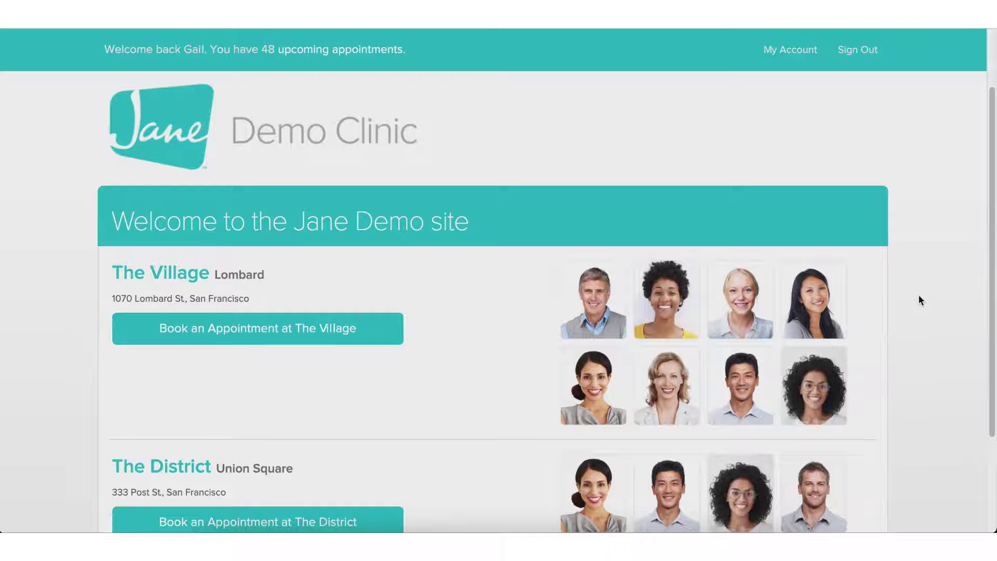
Step: Start booking at The Village and show Chiropractic New Patient Initial Visit availability
scroll(919, 300, "down", 2)
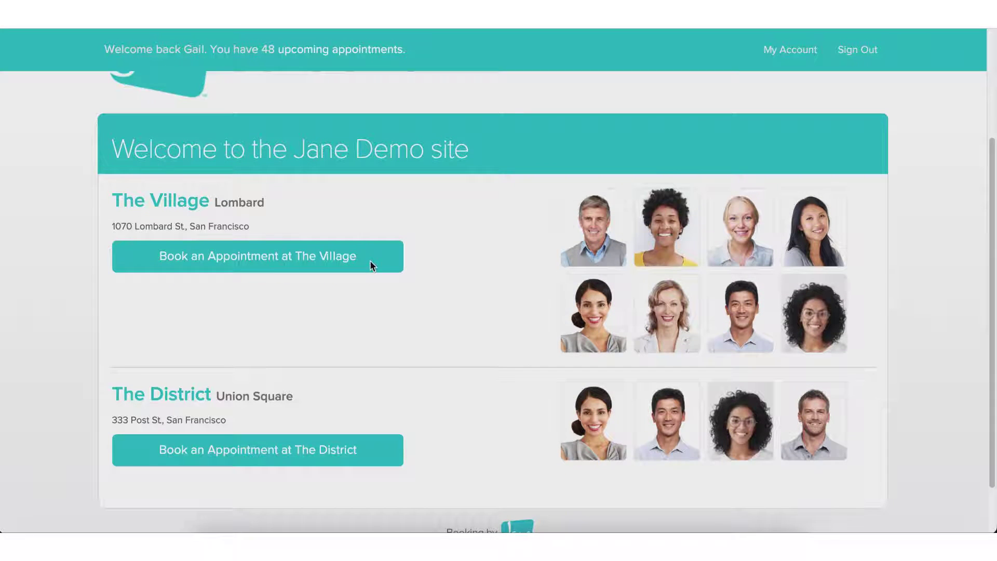
left_click(363, 266)
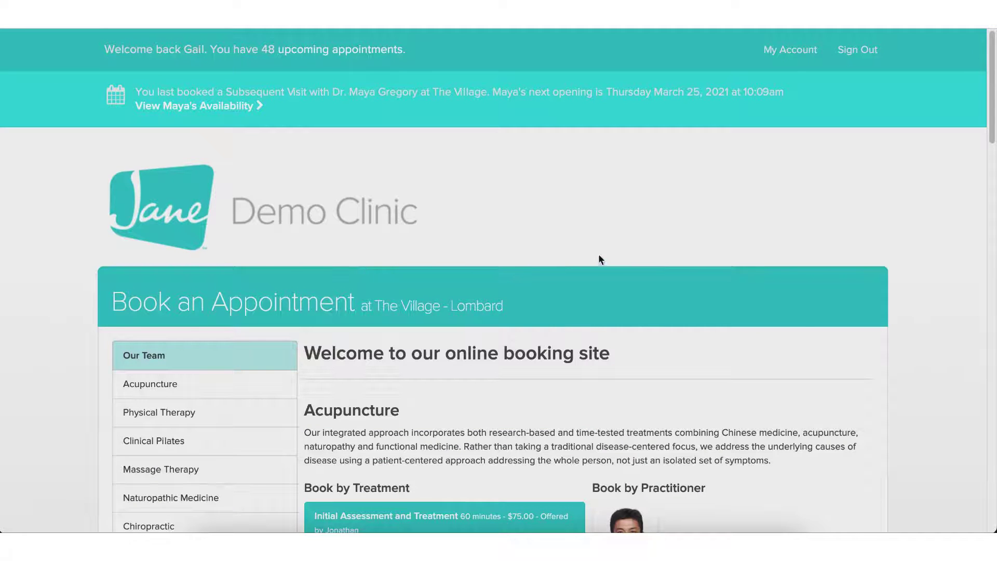
scroll(945, 244, "down", 6)
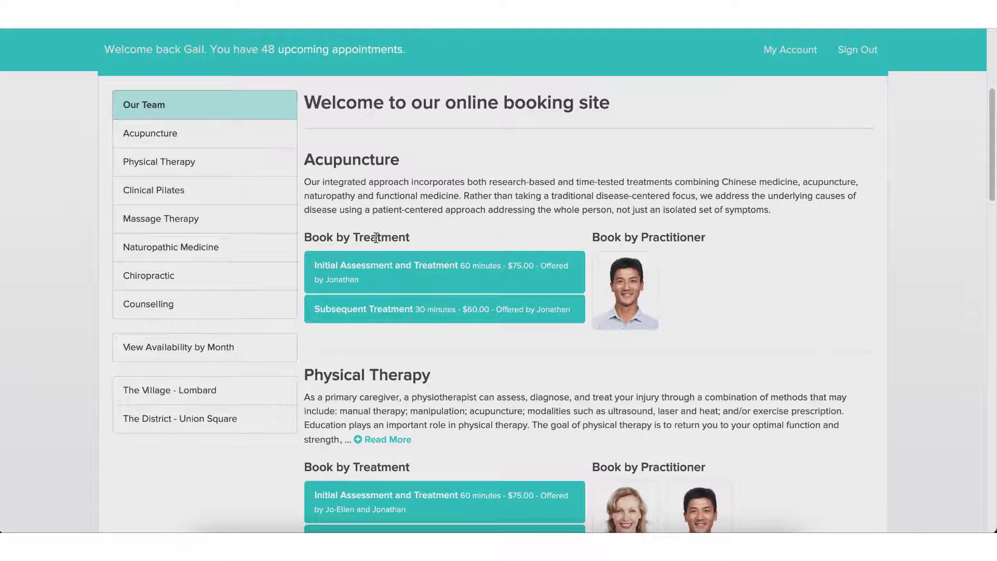
left_click(261, 272)
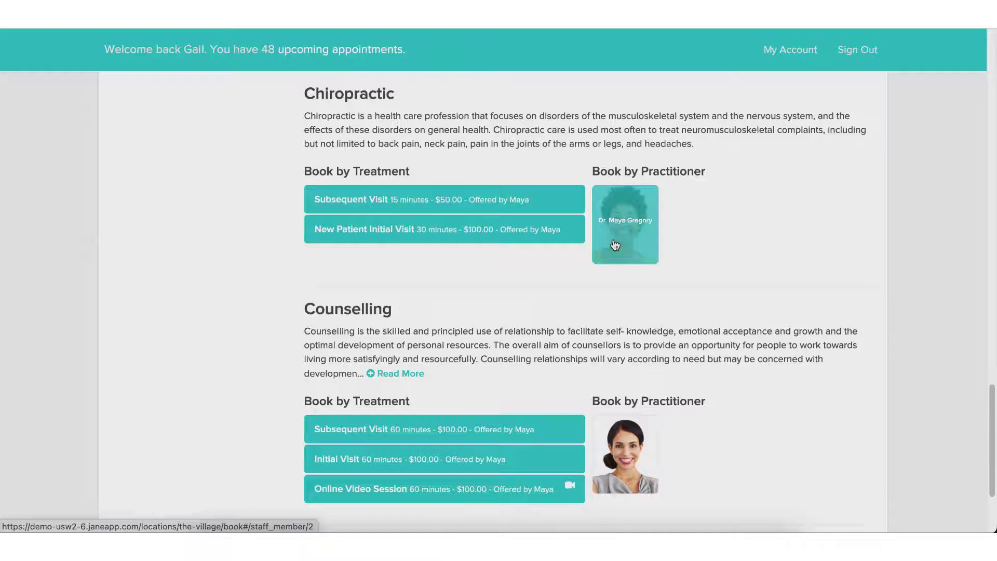
left_click(522, 233)
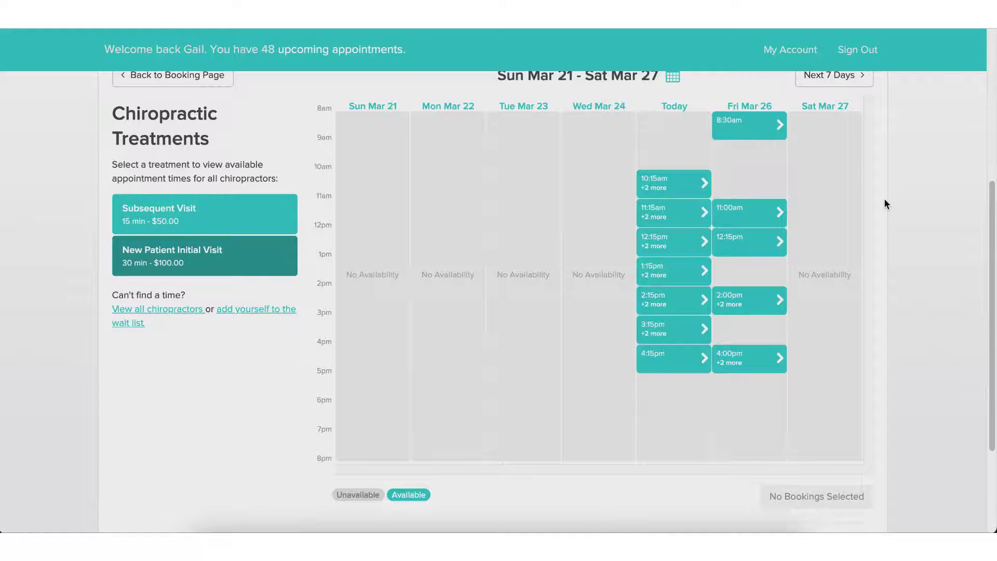
Step: Go to the March 28 week and book the Friday April 2, 11:00 AM New Patient Initial Visit
scroll(885, 203, "up", 1)
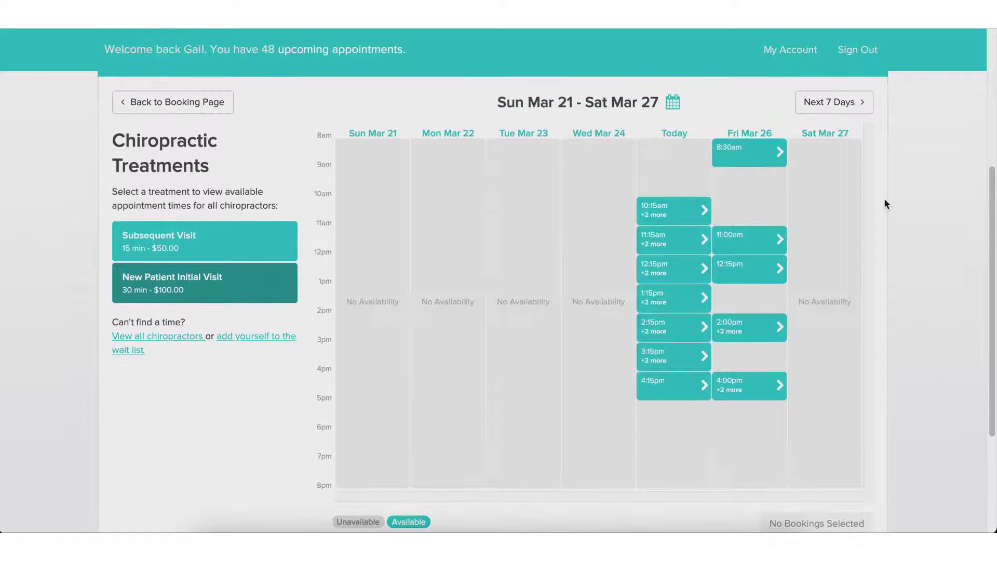
left_click(859, 111)
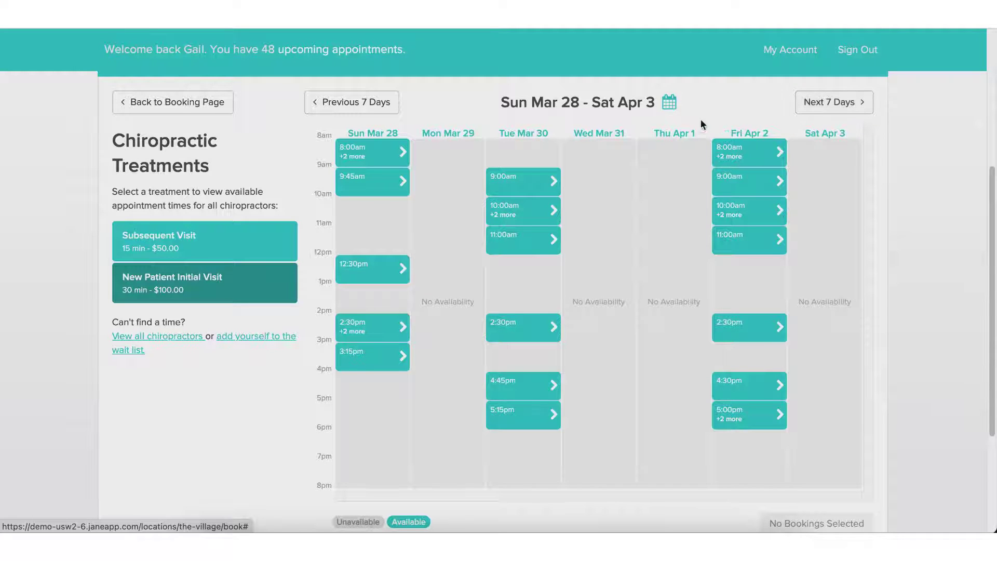
left_click(671, 103)
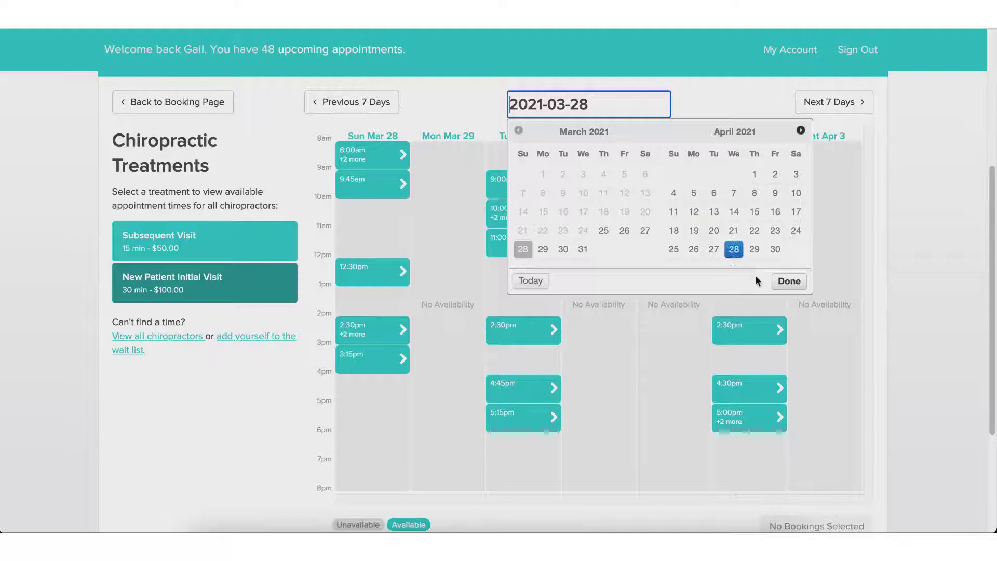
left_click(790, 284)
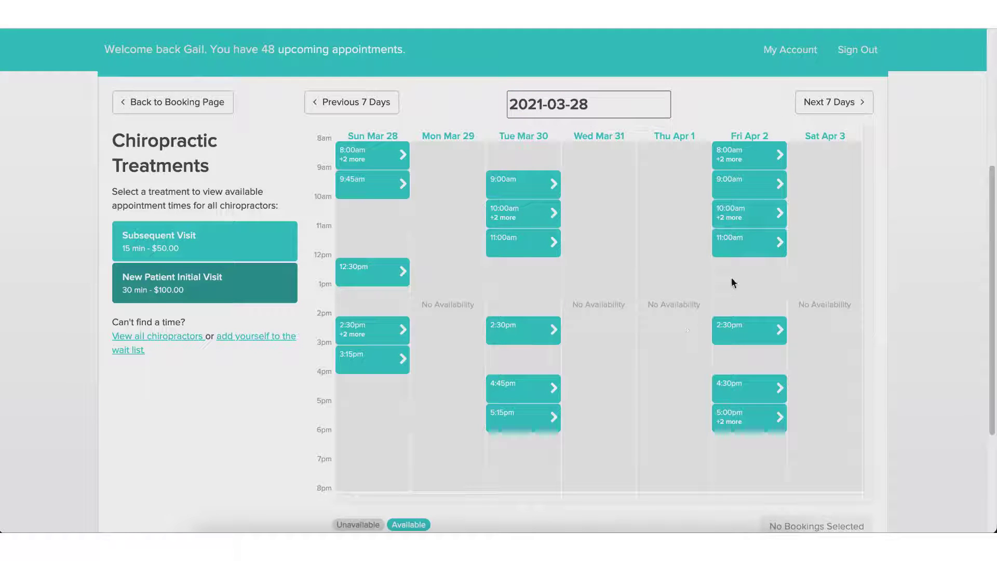
left_click(760, 250)
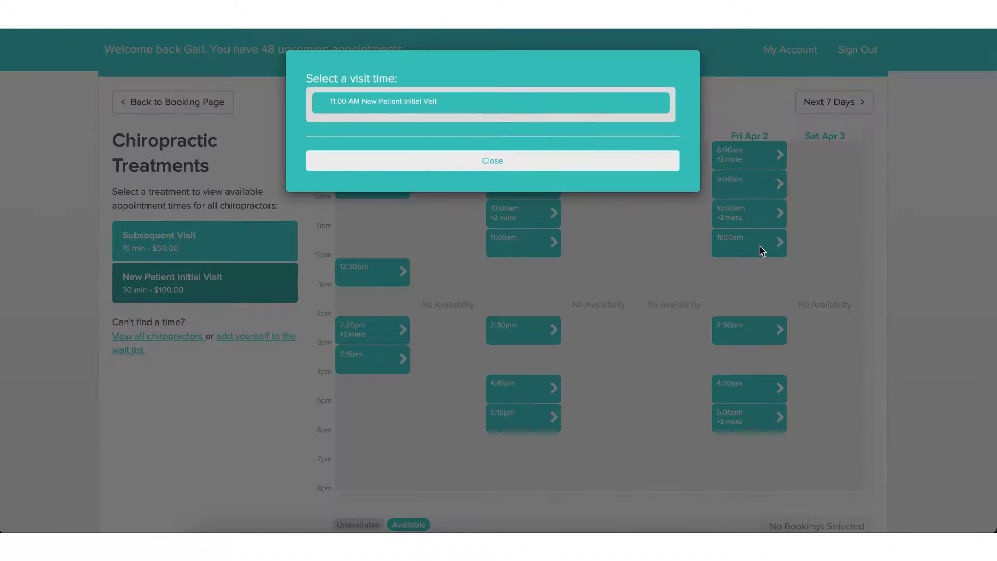
left_click(644, 104)
left_click(646, 187)
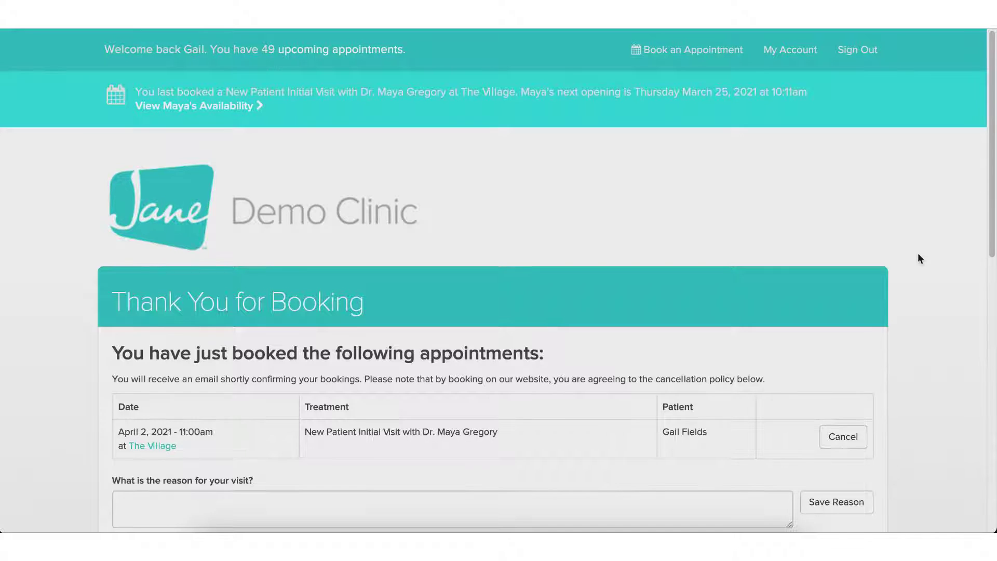
Step: Enable reminders by email 2 days before and by text message 2 hours before
scroll(917, 253, "down", 3)
scroll(918, 255, "down", 2)
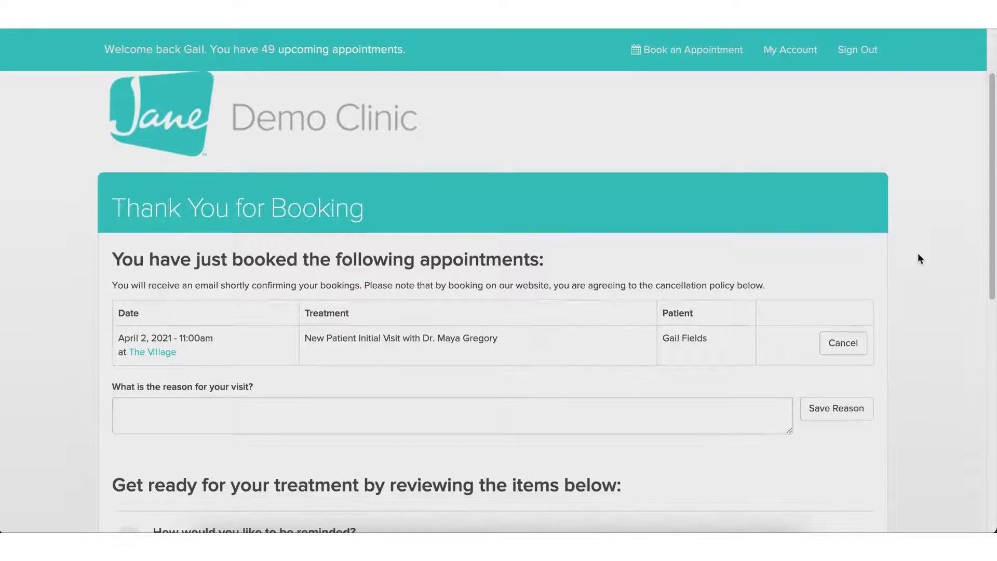
scroll(917, 255, "down", 2)
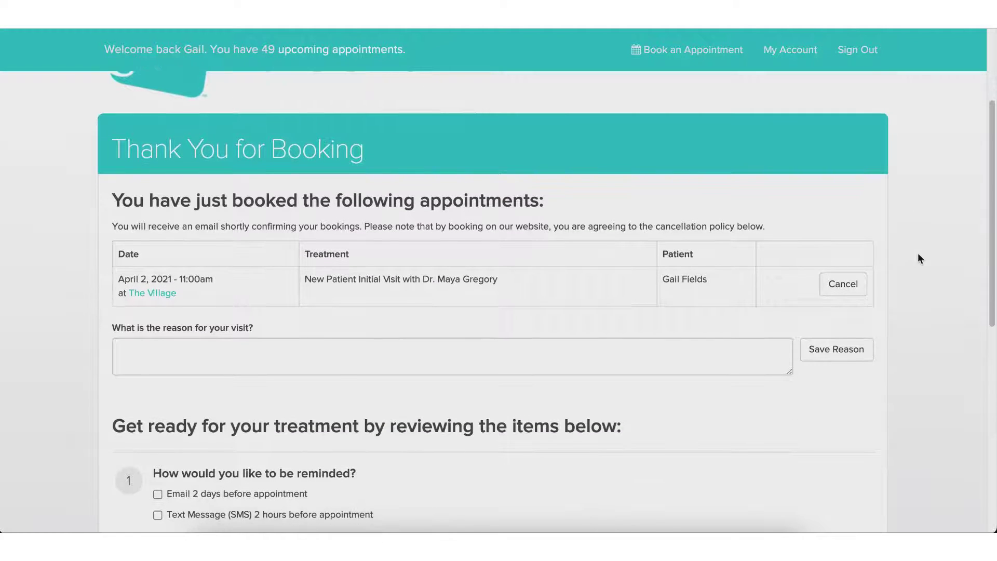
scroll(919, 262, "down", 5)
scroll(920, 268, "down", 2)
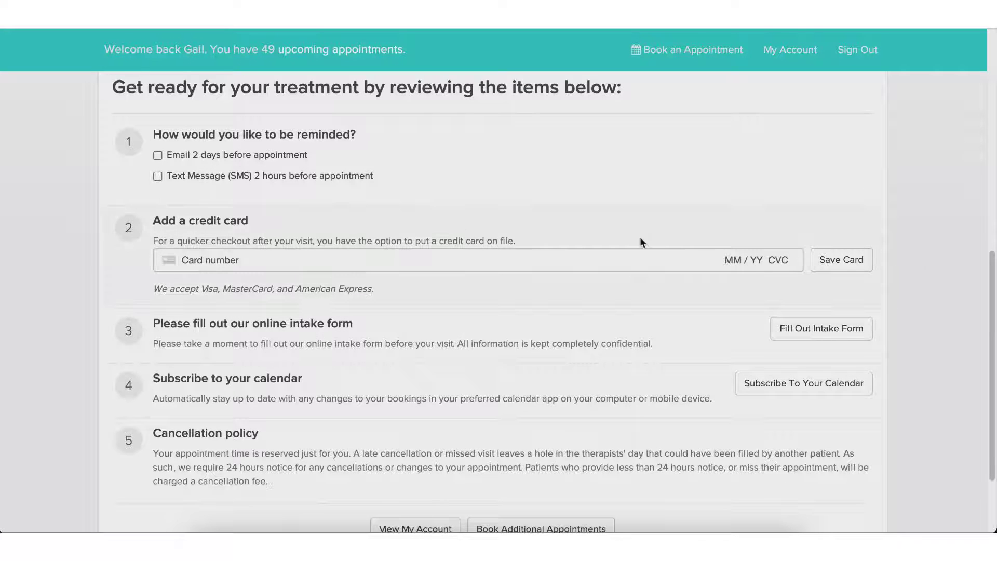
left_click(260, 159)
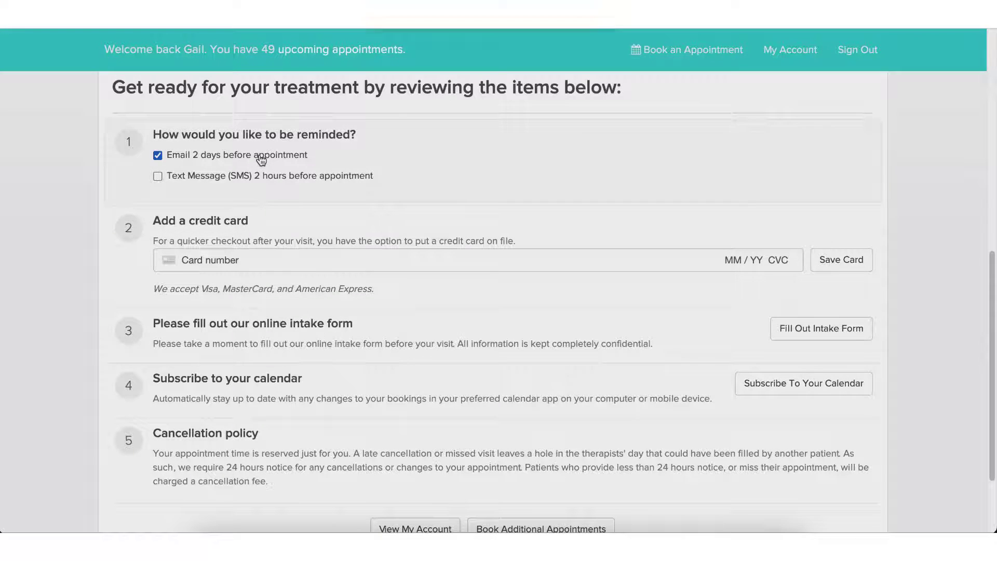
left_click(260, 181)
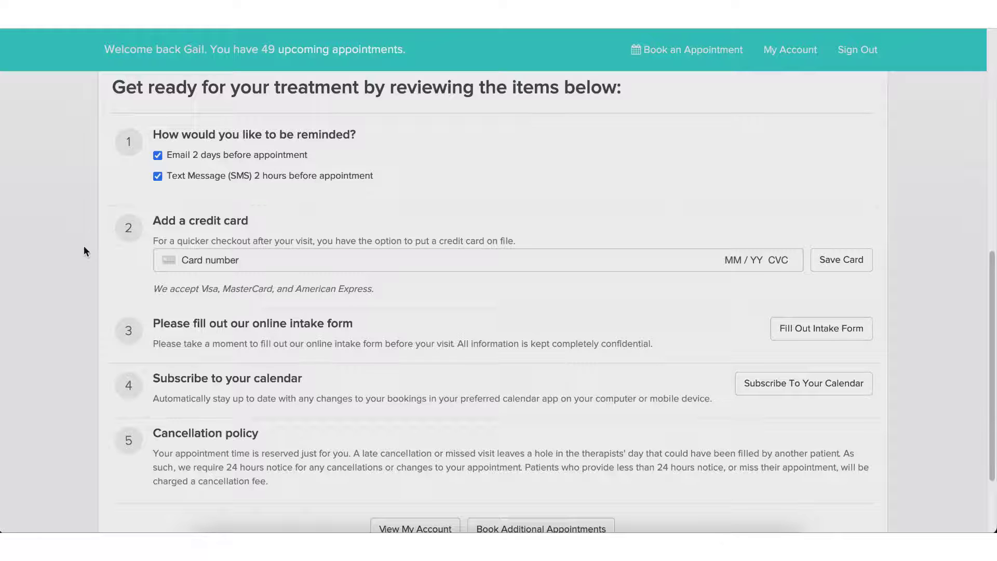
scroll(85, 246, "down", 2)
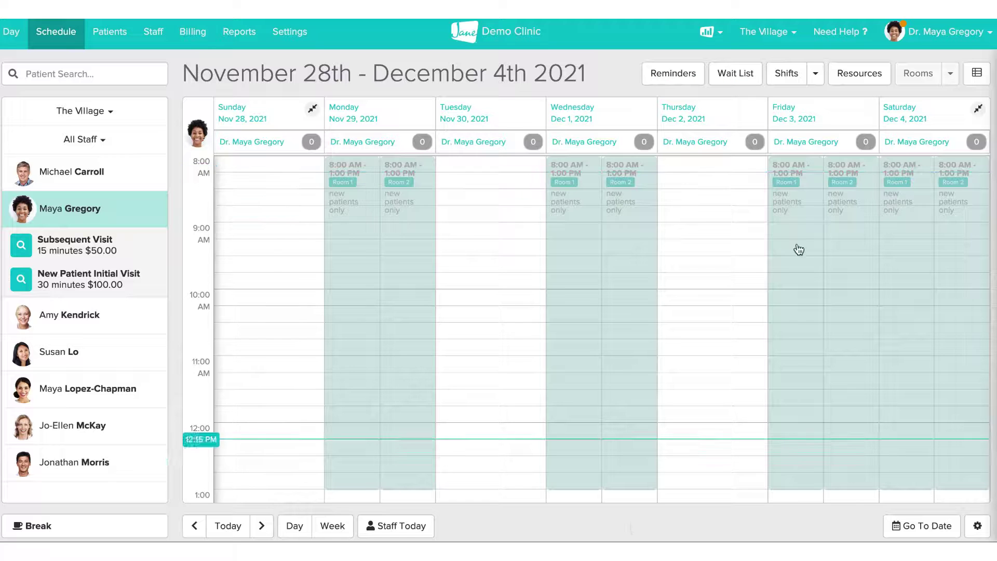
Step: Bring up Advanced Shift Scheduling from the Shifts dropdown for 2021-11-28 to 2021-12-04
left_click(824, 80)
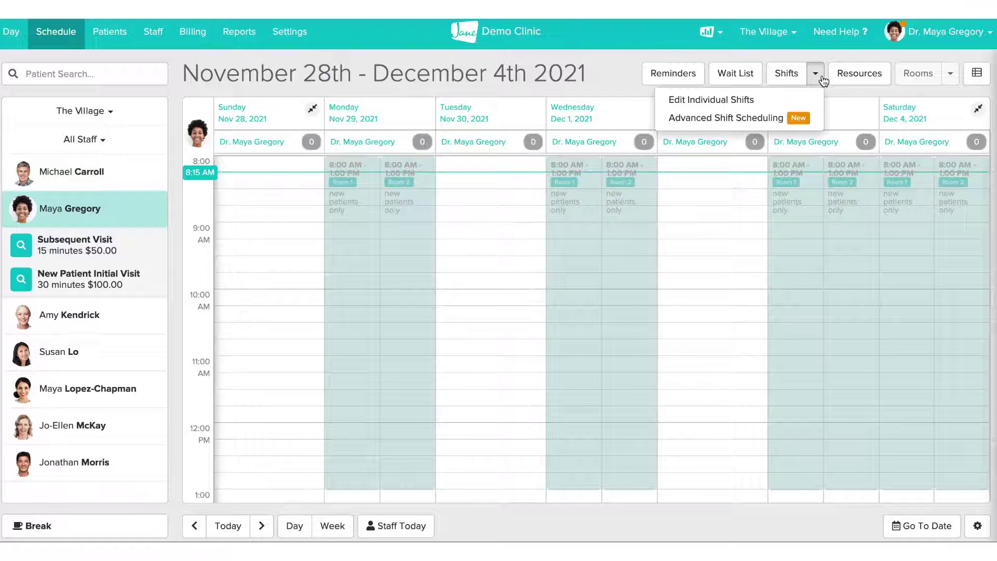
left_click(758, 118)
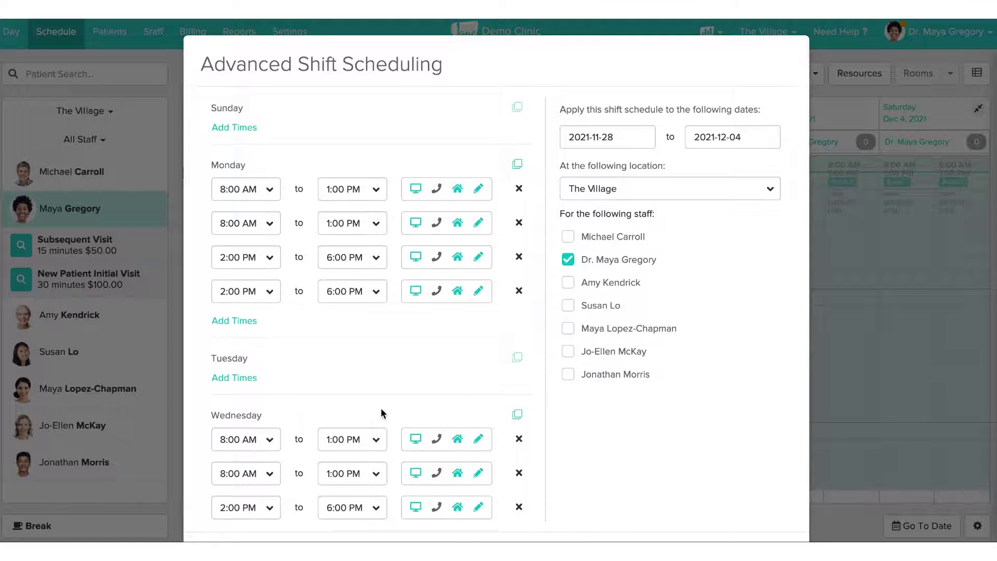
scroll(382, 412, "down", 1)
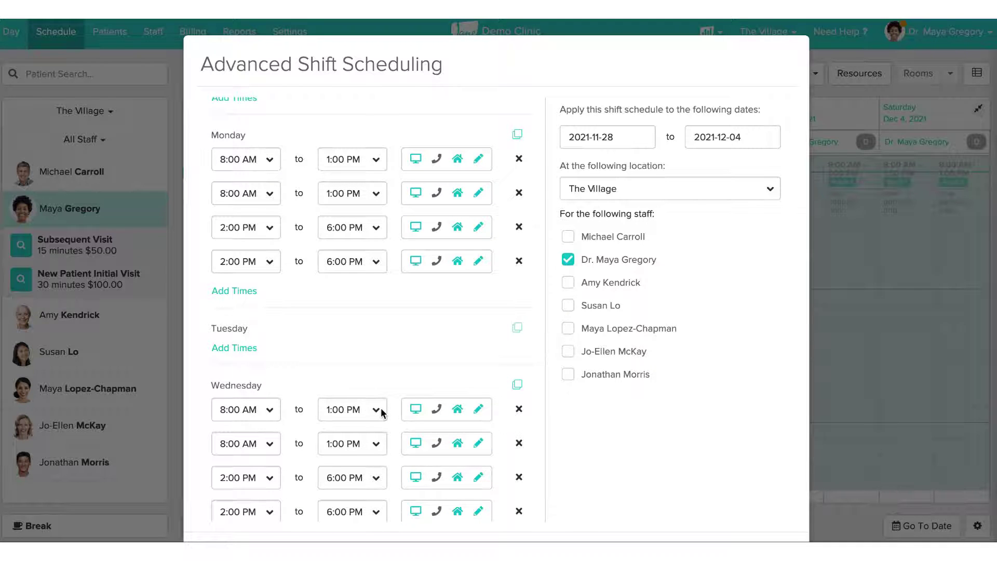
scroll(381, 412, "down", 3)
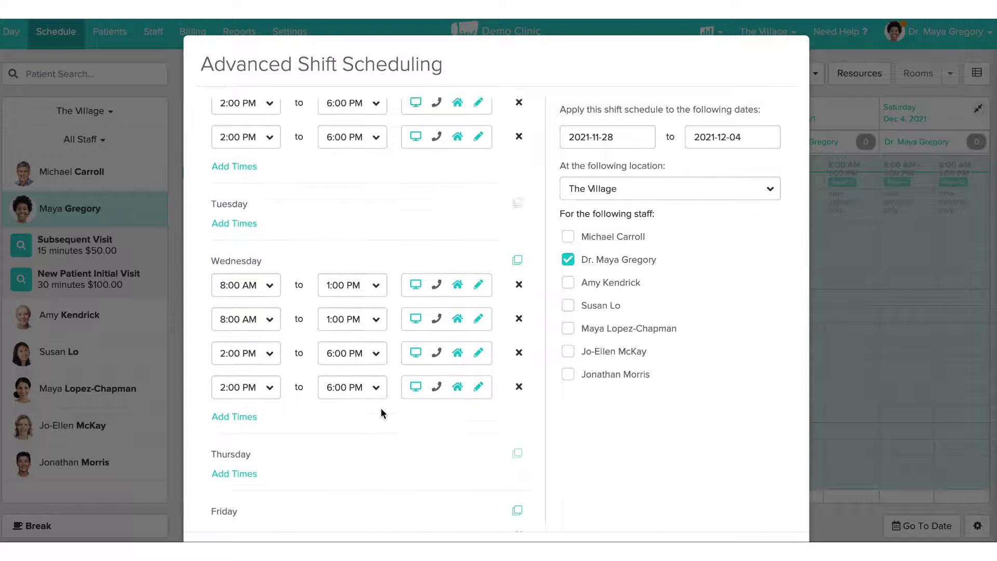
scroll(381, 407, "down", 2)
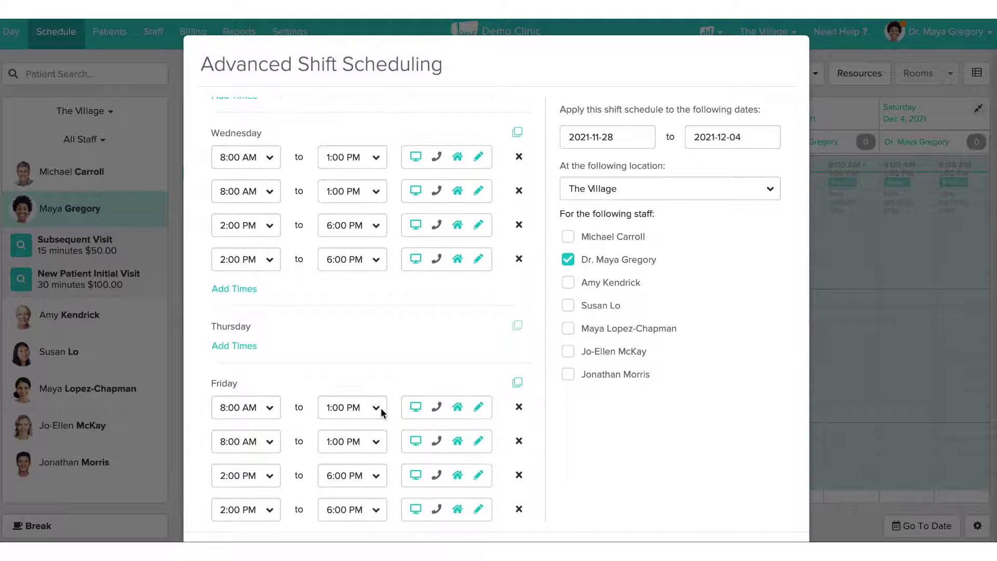
scroll(281, 144, "up", 6)
Step: Add a Sunday shift running from 9:00 AM to 6:00 PM
left_click(228, 130)
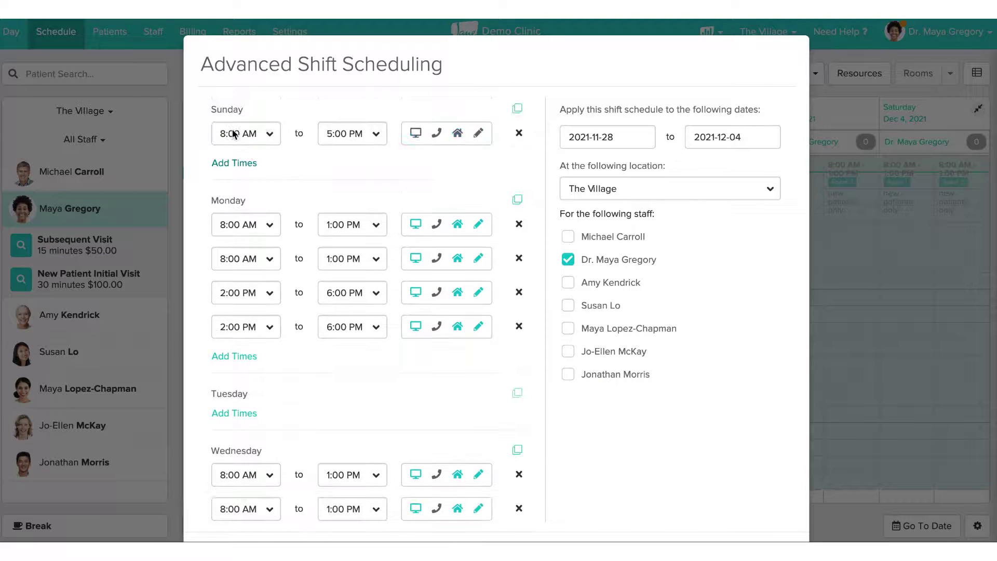
left_click(250, 139)
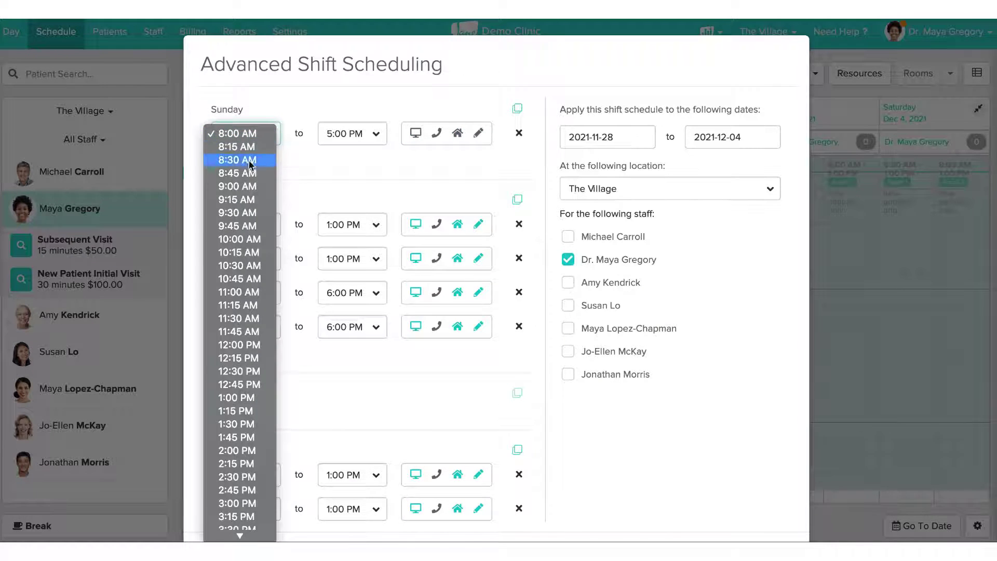
left_click(249, 186)
left_click(358, 136)
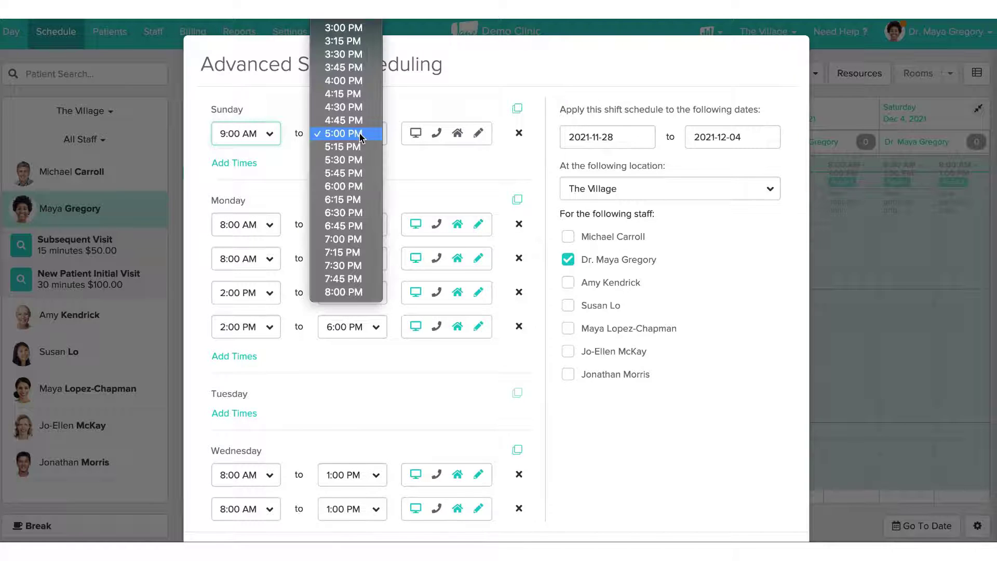
left_click(351, 195)
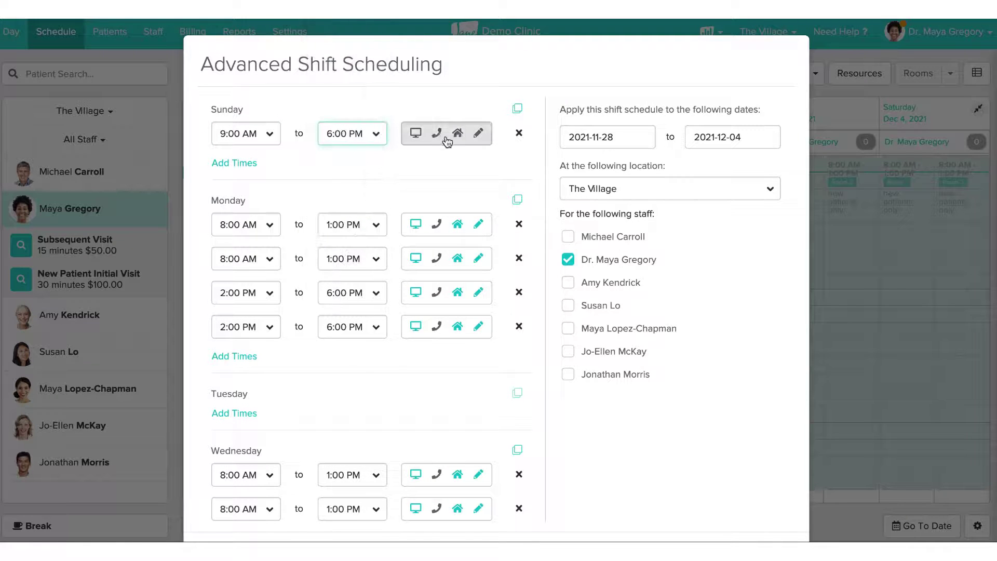
Step: Put the Sunday shift in The Village - Room 3, bookable online, with note 'new patients'
left_click(445, 138)
left_click(458, 189)
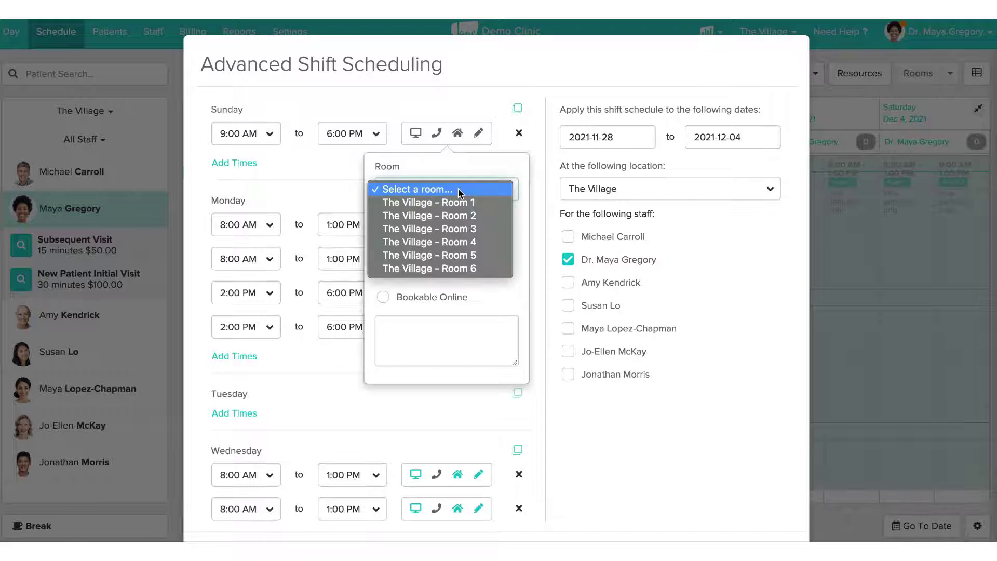
left_click(456, 228)
left_click(382, 263)
left_click(385, 298)
left_click(389, 326)
type("new p")
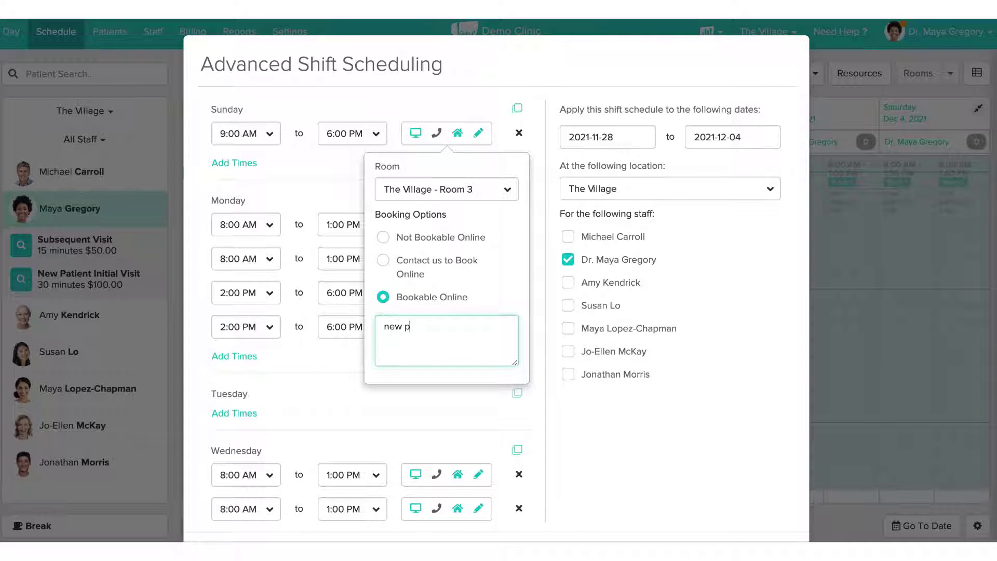
type("atients")
Step: Remove the Sunday 9:00 AM–6:00 PM shift and copy Monday's four shift times onto Tuesday
left_click(519, 133)
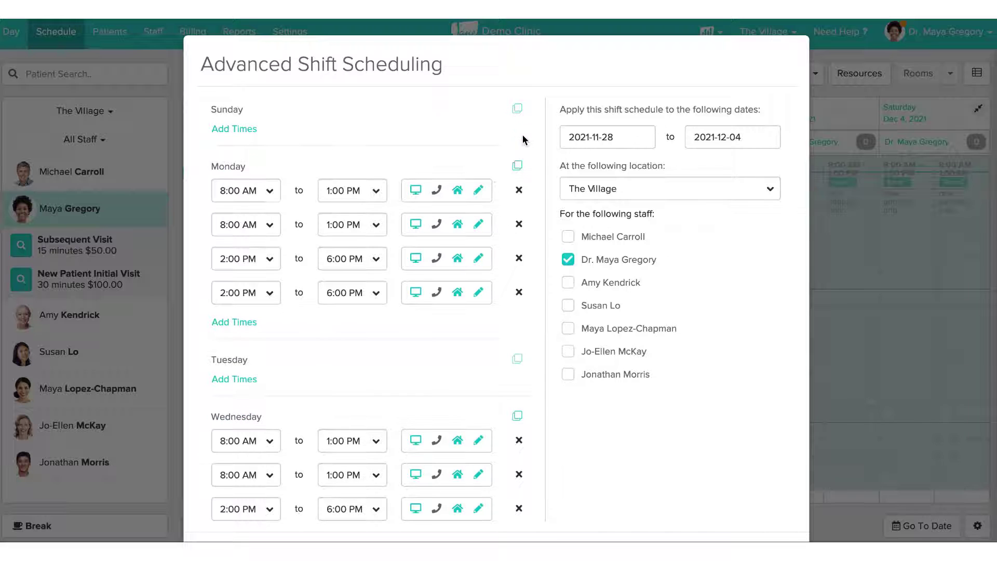
left_click(517, 166)
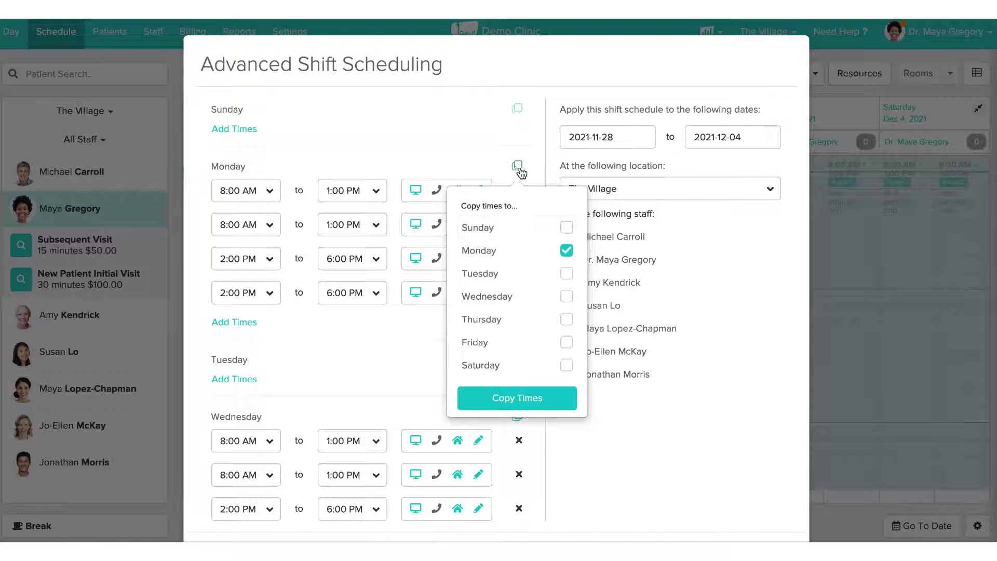
left_click(566, 273)
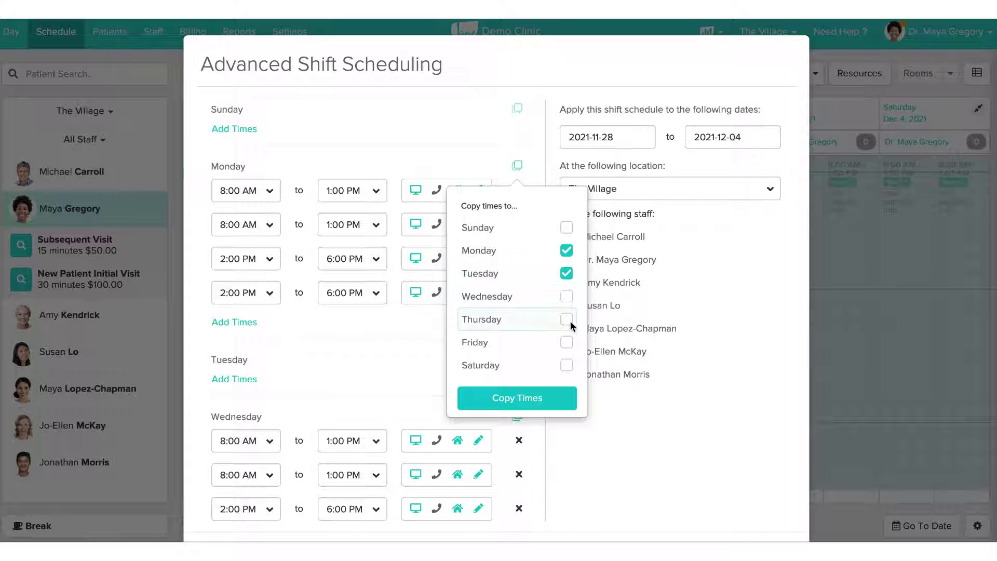
left_click(524, 401)
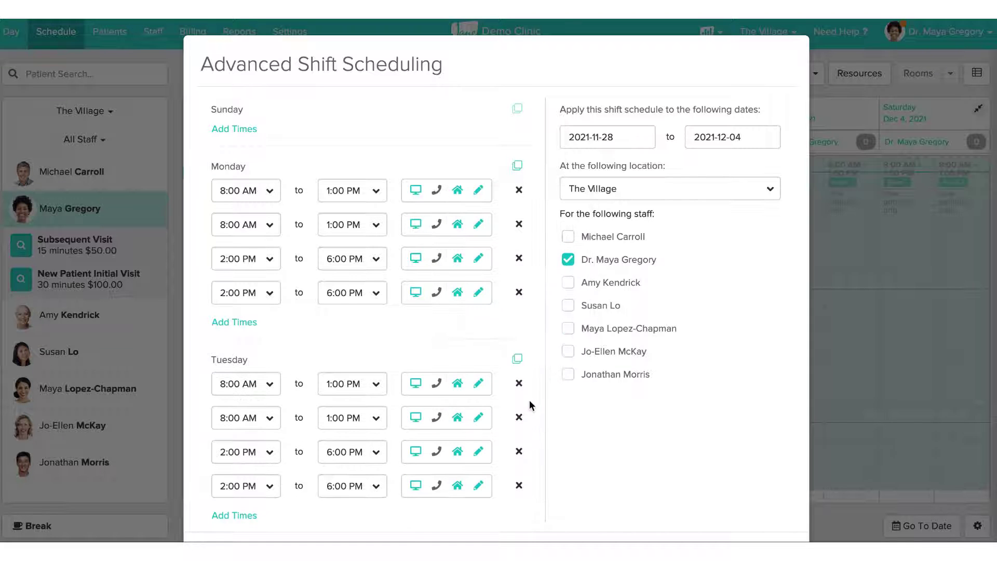
scroll(320, 426, "down", 1)
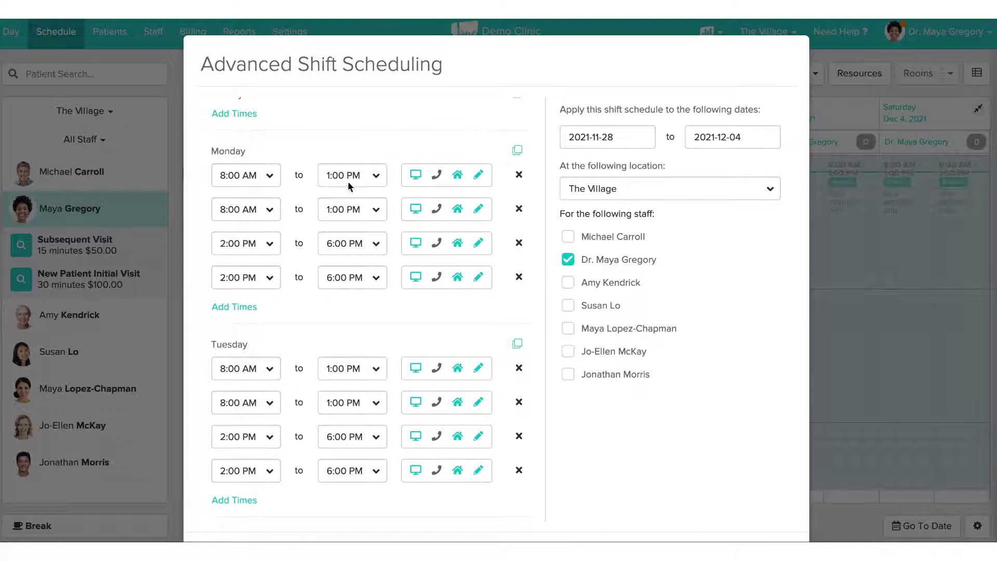
scroll(252, 385, "down", 2)
scroll(252, 387, "down", 4)
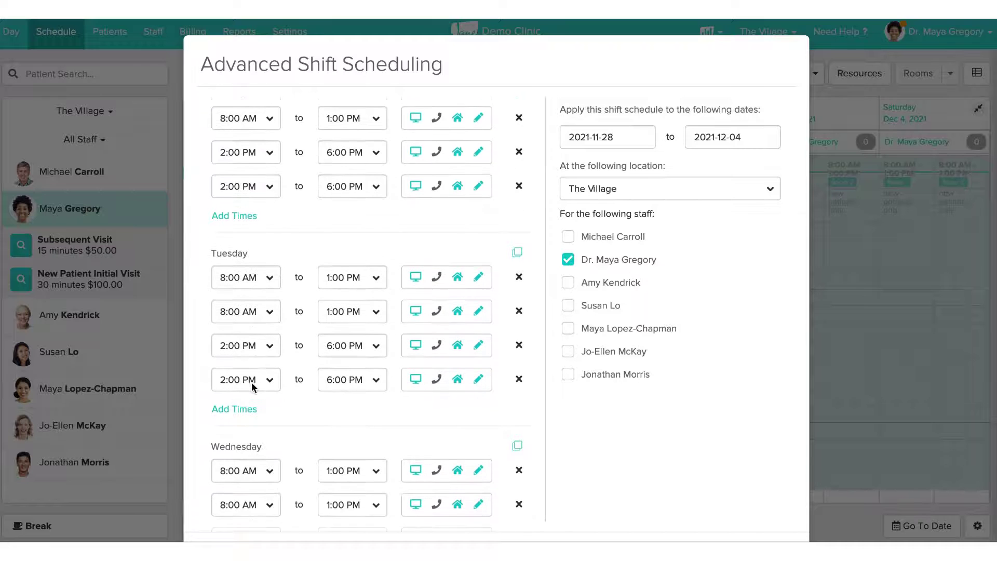
scroll(289, 425, "down", 4)
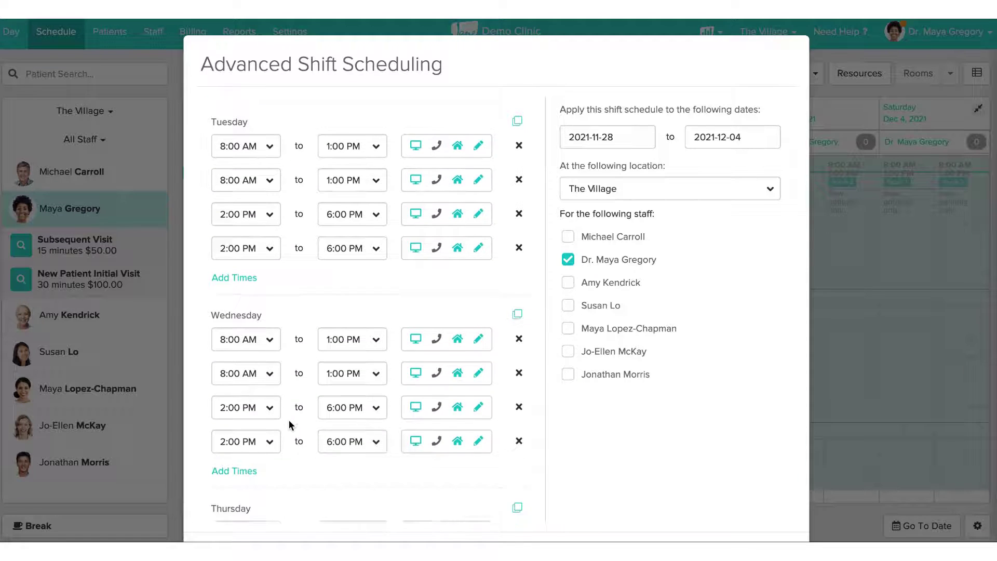
scroll(289, 425, "down", 4)
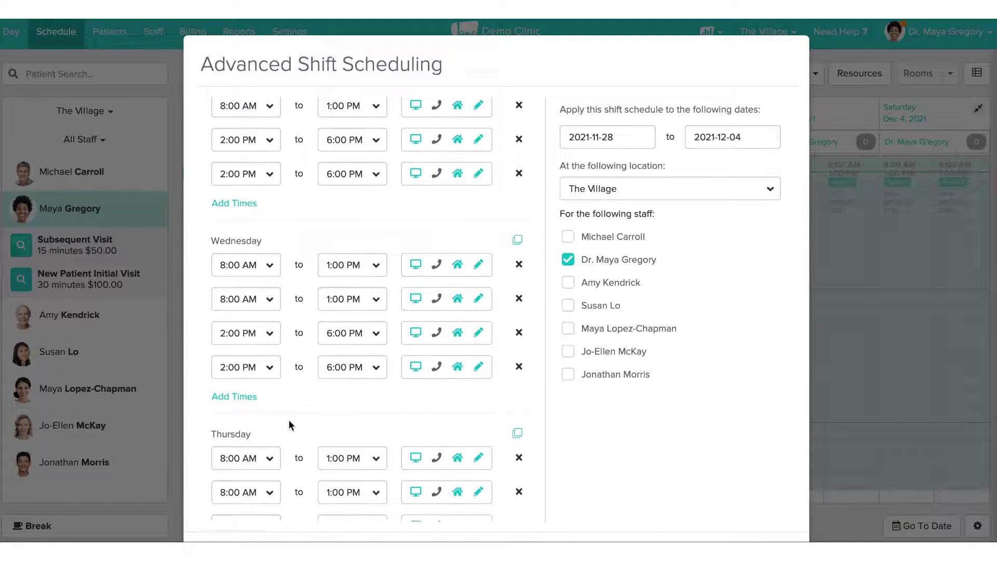
Step: Set the schedule end date to 2022-01-01, keep The Village as location, and apply it
scroll(289, 425, "up", 1)
left_click(726, 137)
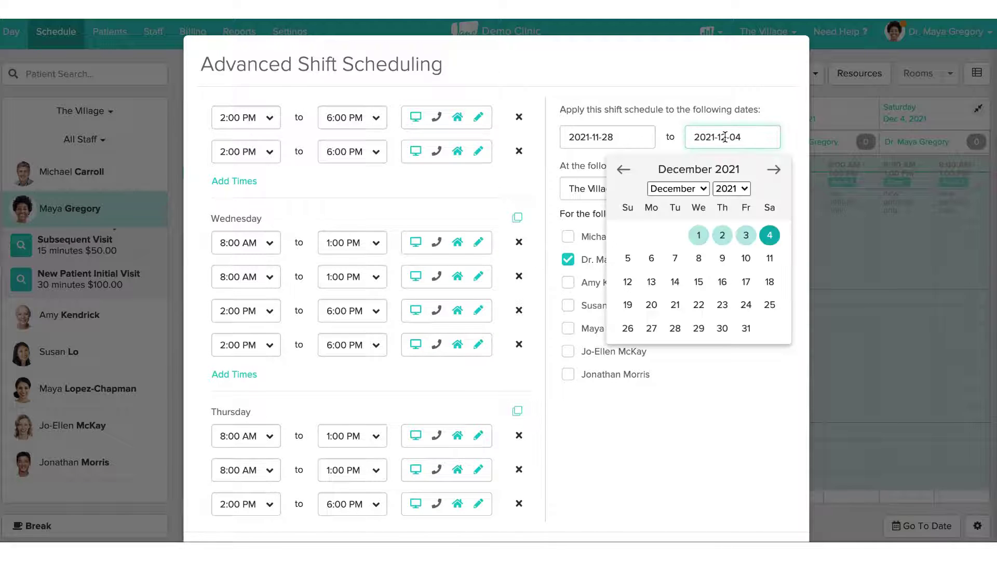
left_click(773, 171)
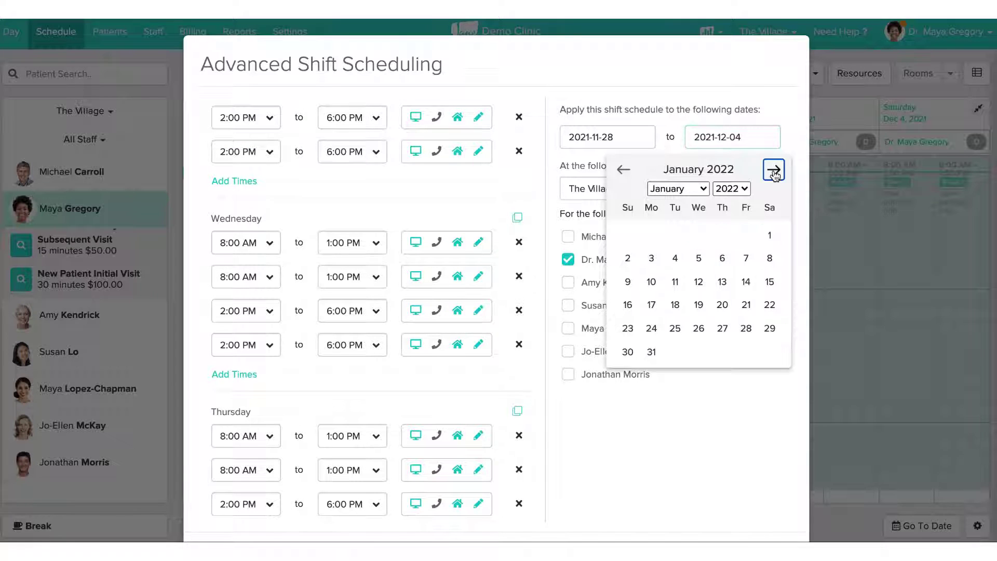
left_click(768, 235)
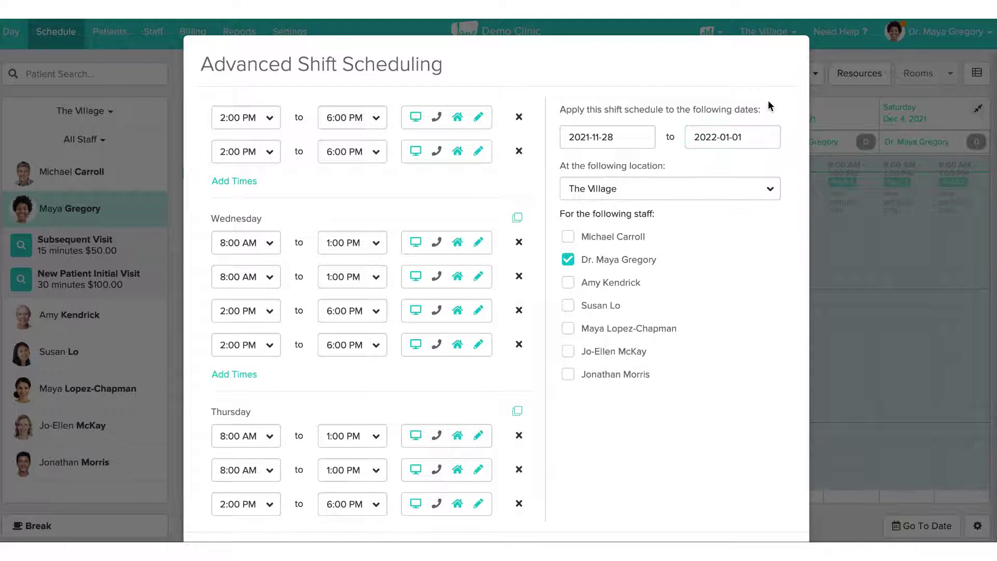
left_click(775, 191)
left_click(794, 188)
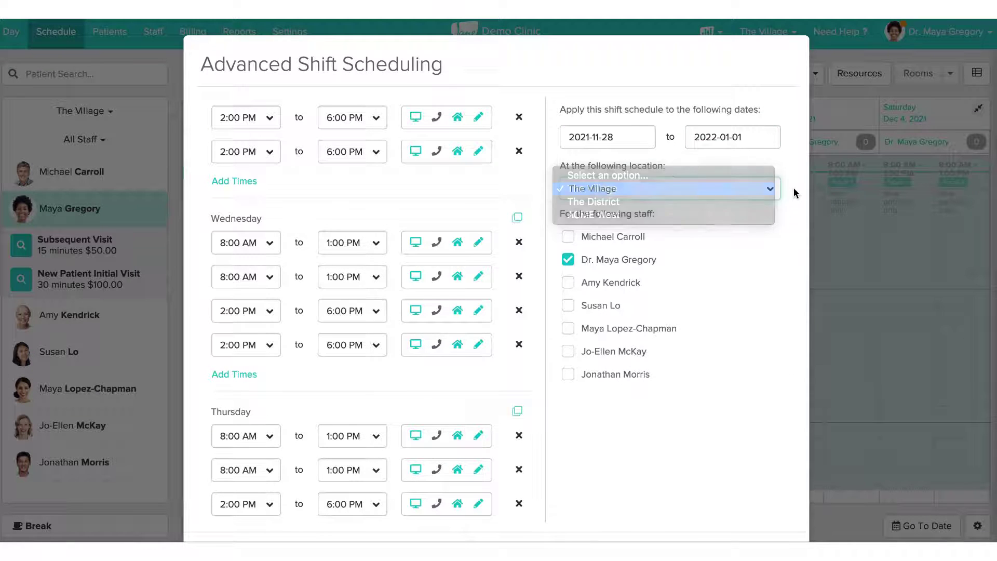
scroll(669, 392, "down", 2)
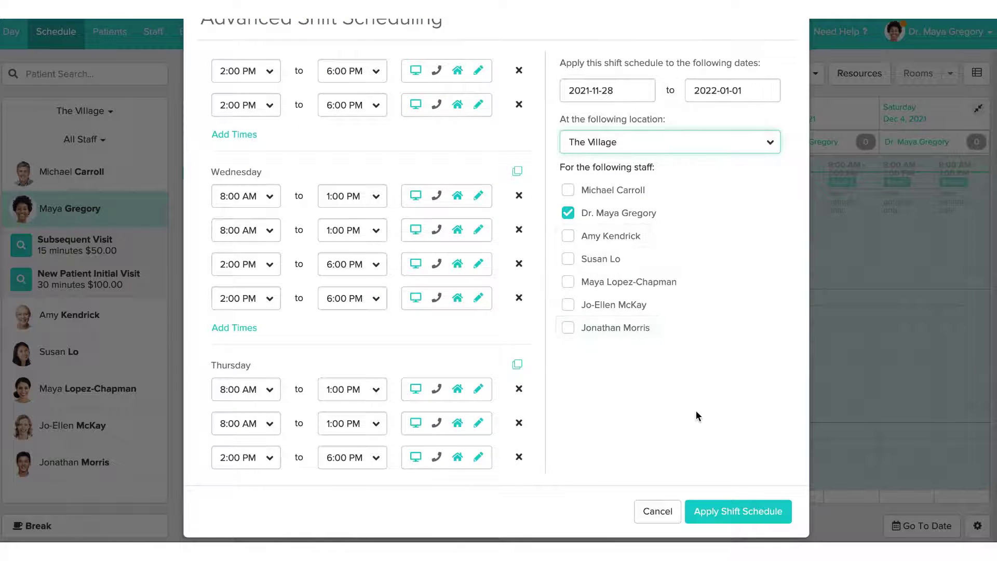
left_click(739, 505)
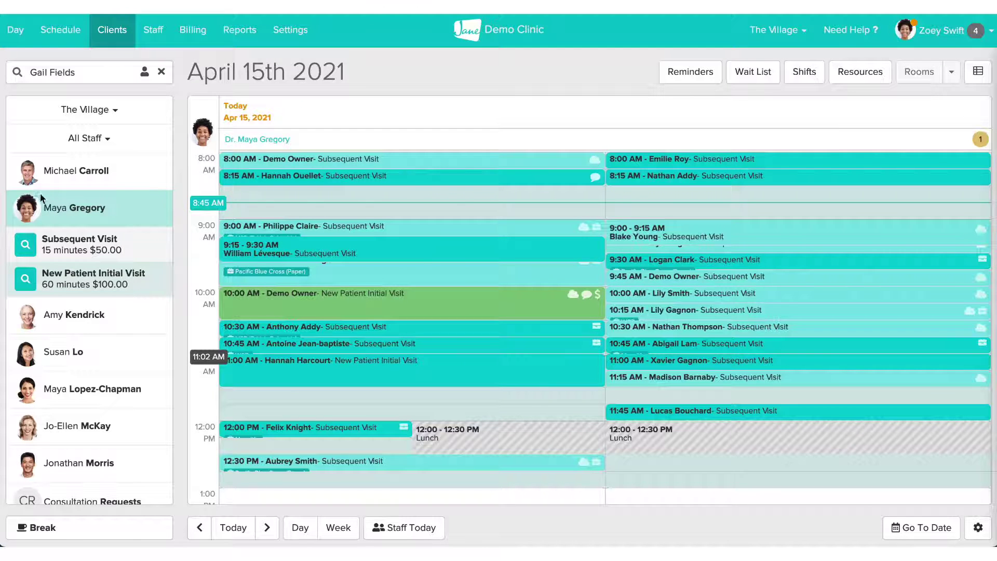
Step: Find New Patient Initial Visit openings and reserve the April 15 2:30–3:30 PM slot
left_click(25, 280)
scroll(424, 340, "down", 3)
scroll(424, 340, "down", 2)
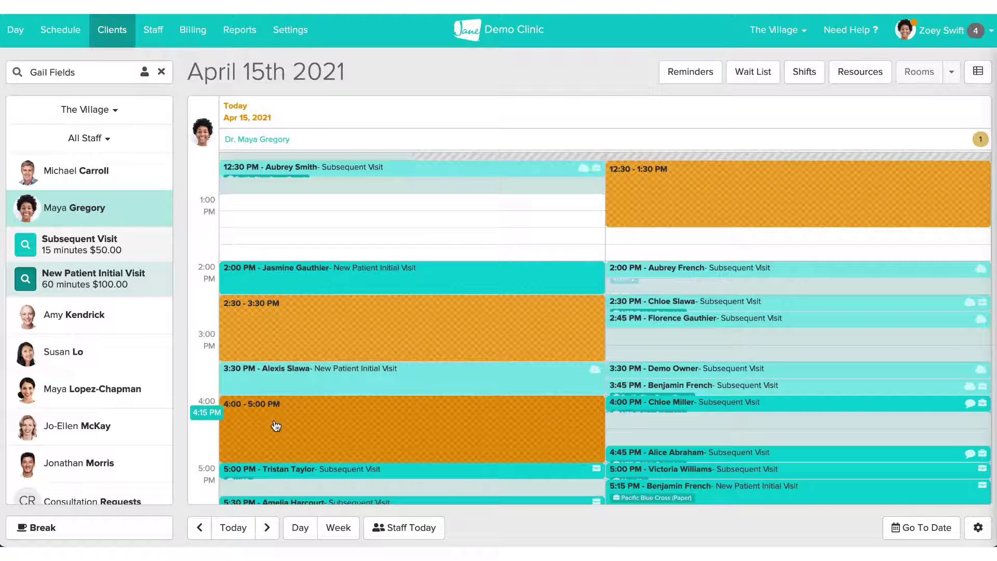
left_click(492, 330)
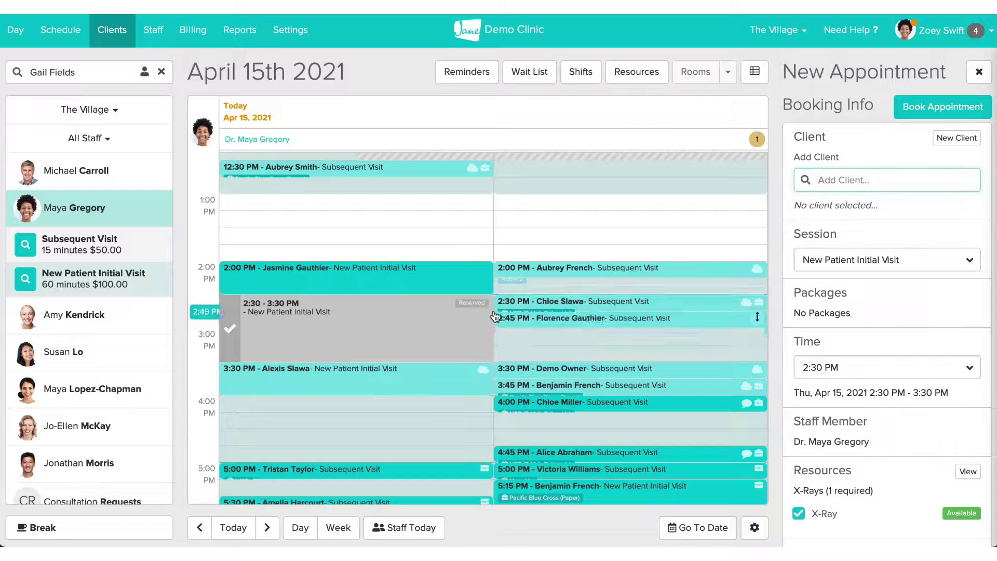
Step: Search for and select the client, booking the visit with no insurance policy
type("gail fie")
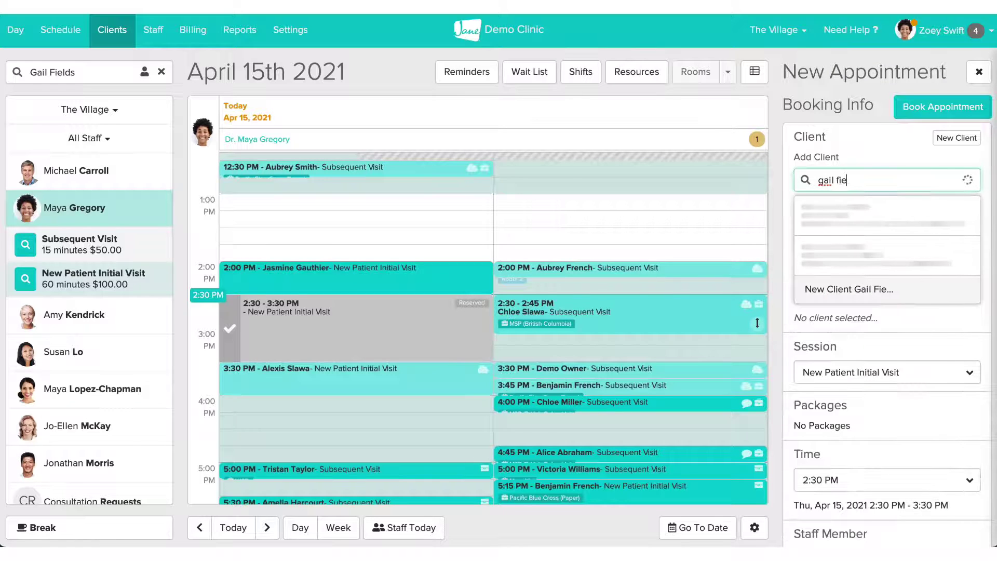
left_click(827, 225)
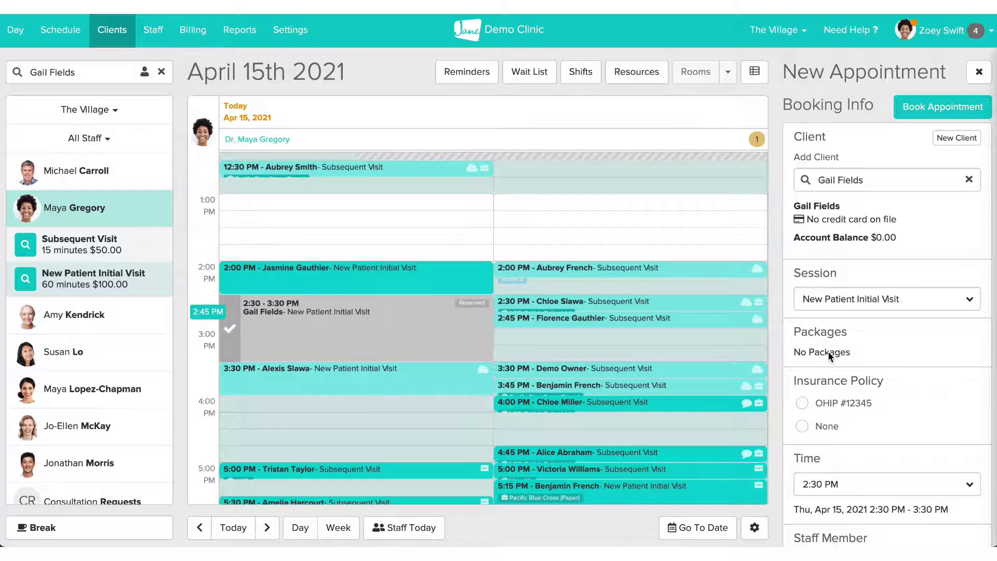
scroll(826, 350, "down", 2)
scroll(827, 350, "down", 2)
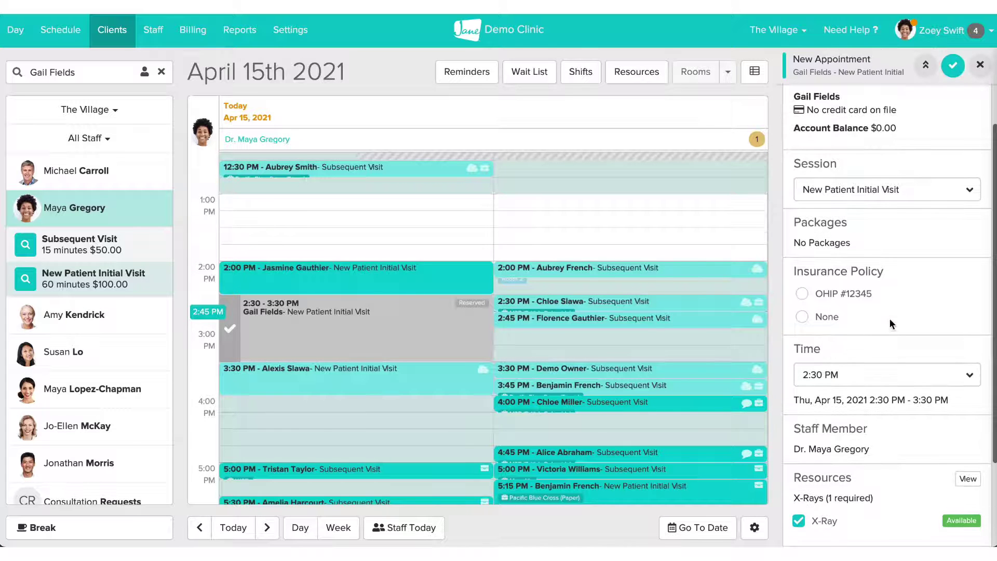
left_click(801, 316)
scroll(799, 316, "down", 3)
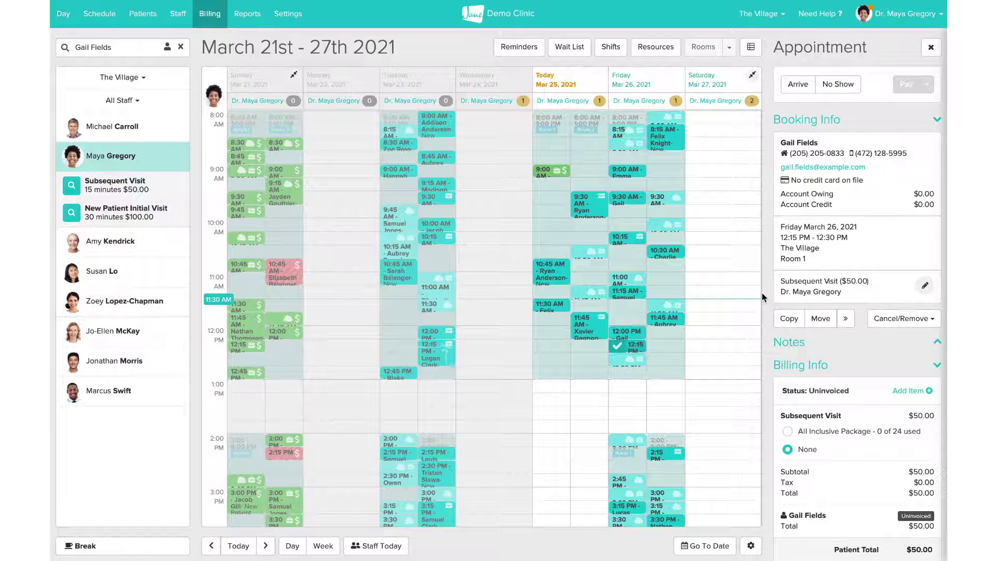
Step: Mark the March 26 Subsequent Visit as arrived and review the unpaid $50.00 invoice 1523-P03
left_click(798, 84)
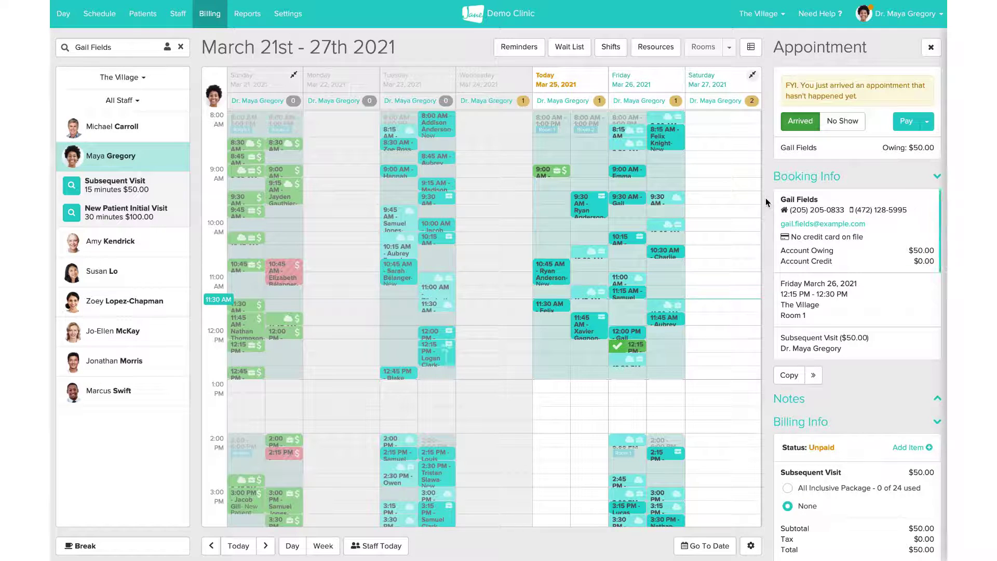
mouse_move(811, 262)
scroll(811, 262, "down", 3)
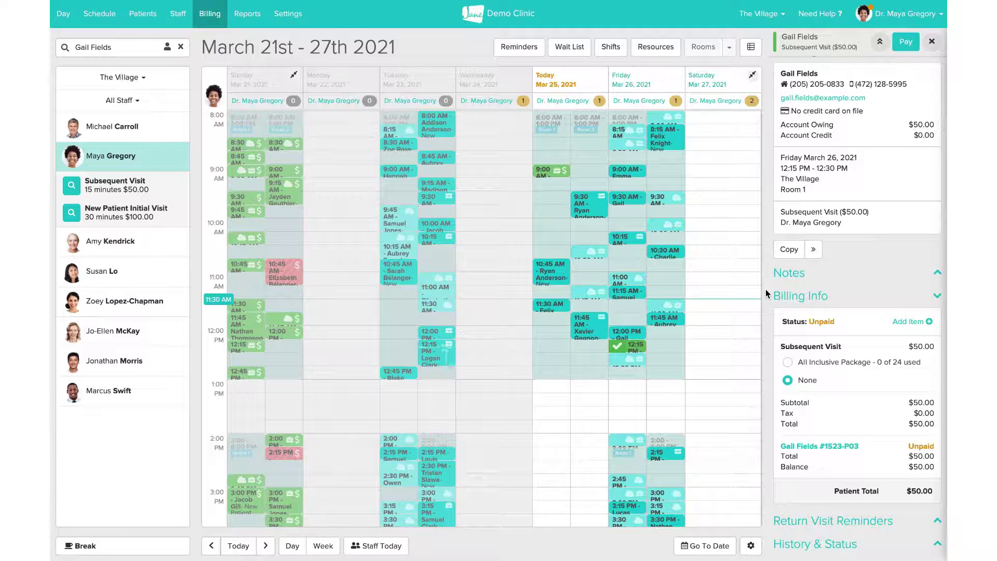
left_click(836, 450)
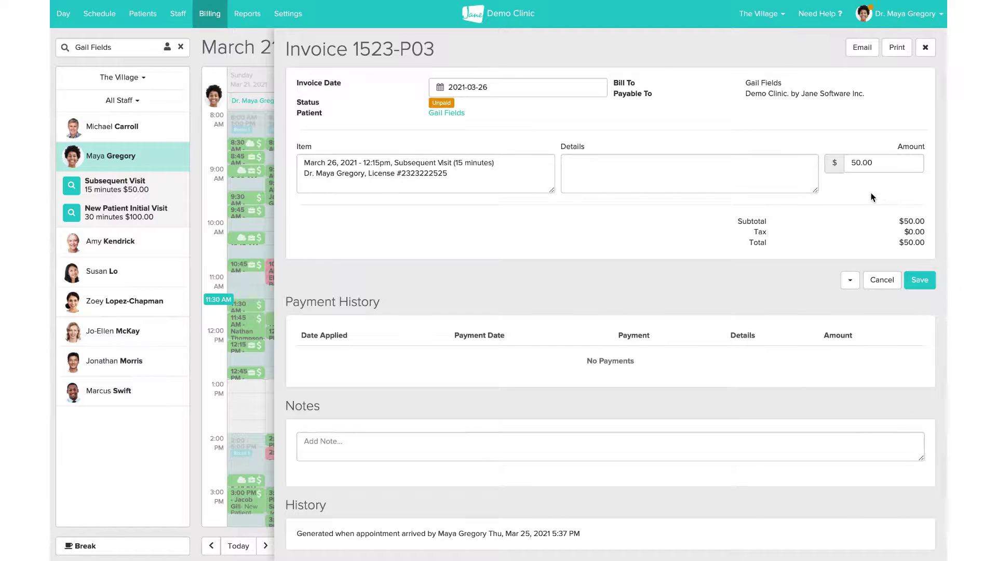
left_click(921, 52)
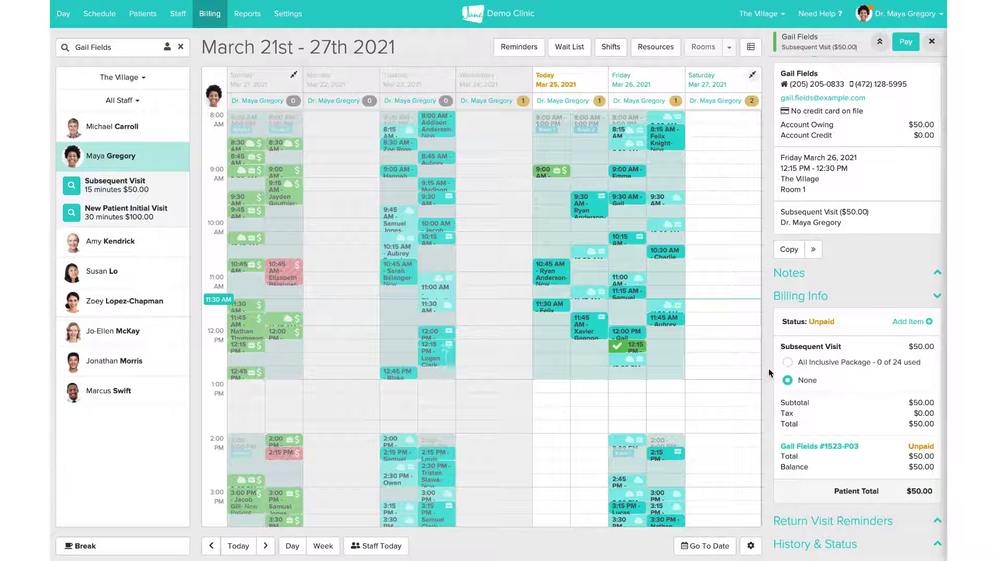
Step: Apply a 15% Friends & Family Discount adjustment to the visit
mouse_move(784, 456)
left_click(817, 490)
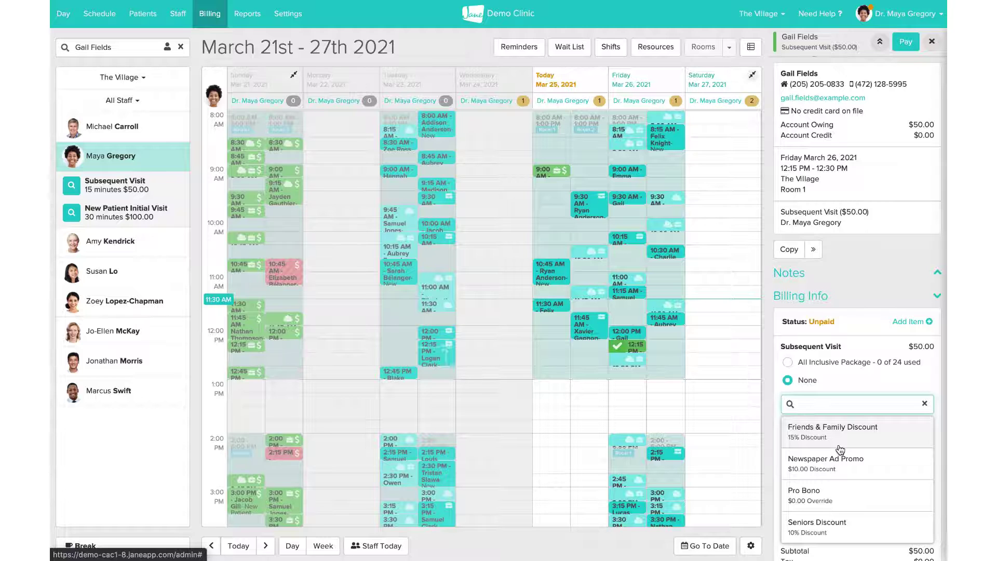
left_click(840, 447)
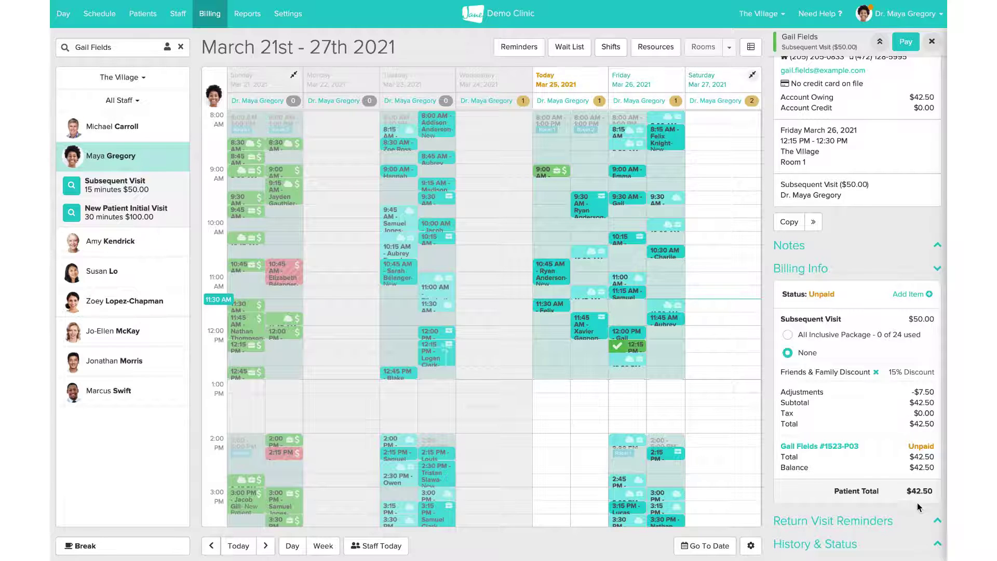
Step: Add the 1002 - Exercise Ball product to the bill, bringing the total owing to $74.00
left_click(910, 293)
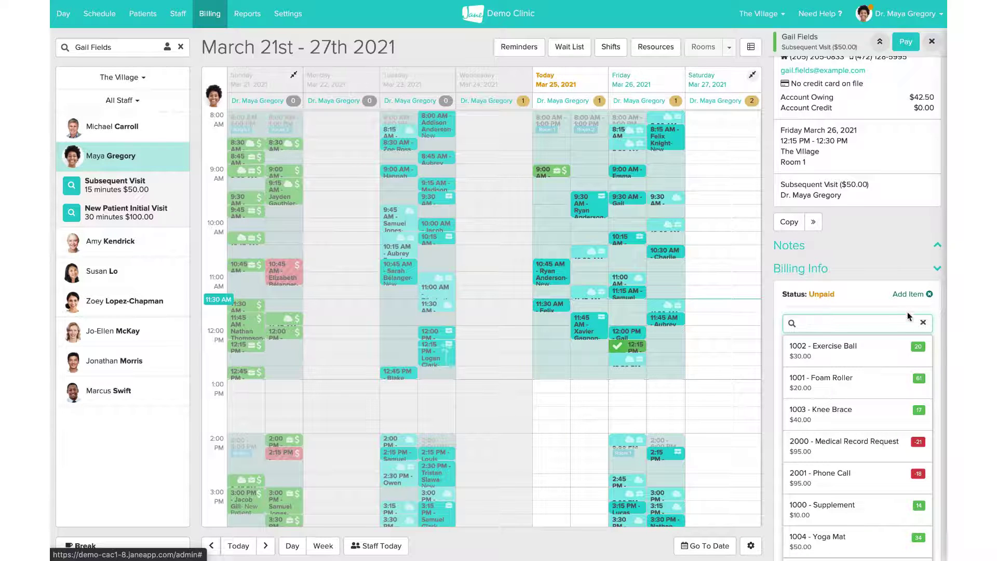
left_click(889, 353)
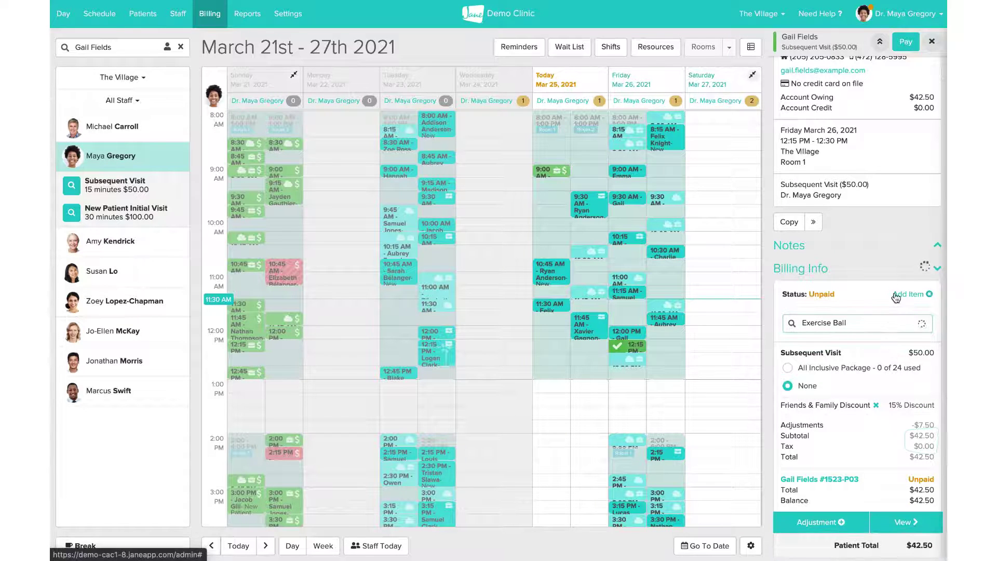
scroll(895, 296, "down", 2)
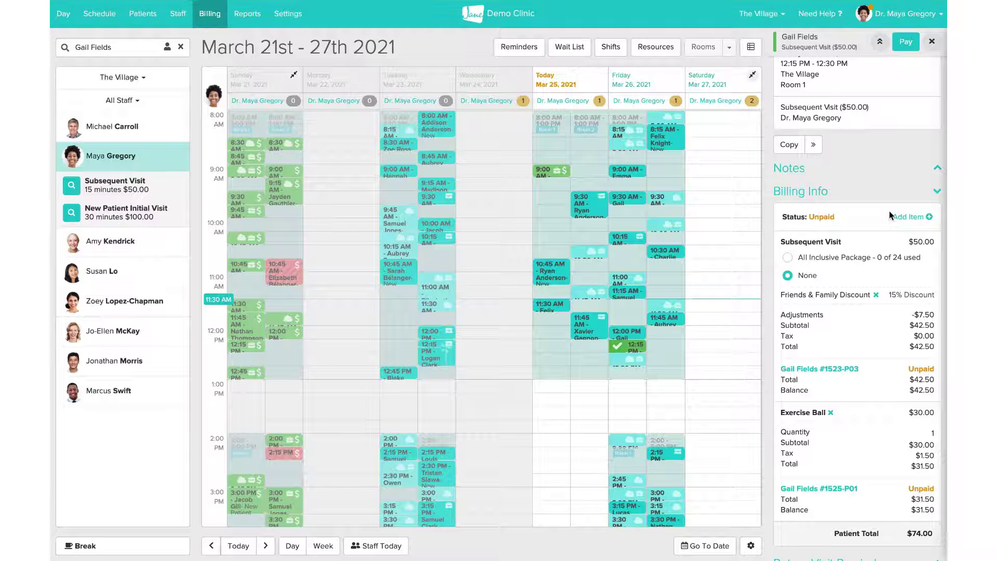
scroll(889, 211, "up", 5)
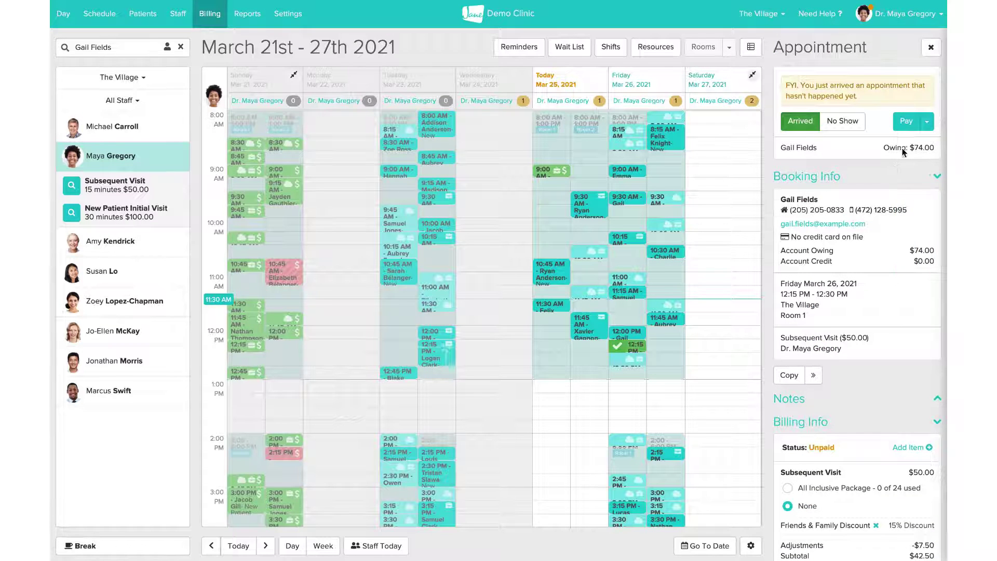
Step: Pay the $74.00 owing with VISA *1111 instead of account credit and email the receipt
left_click(906, 120)
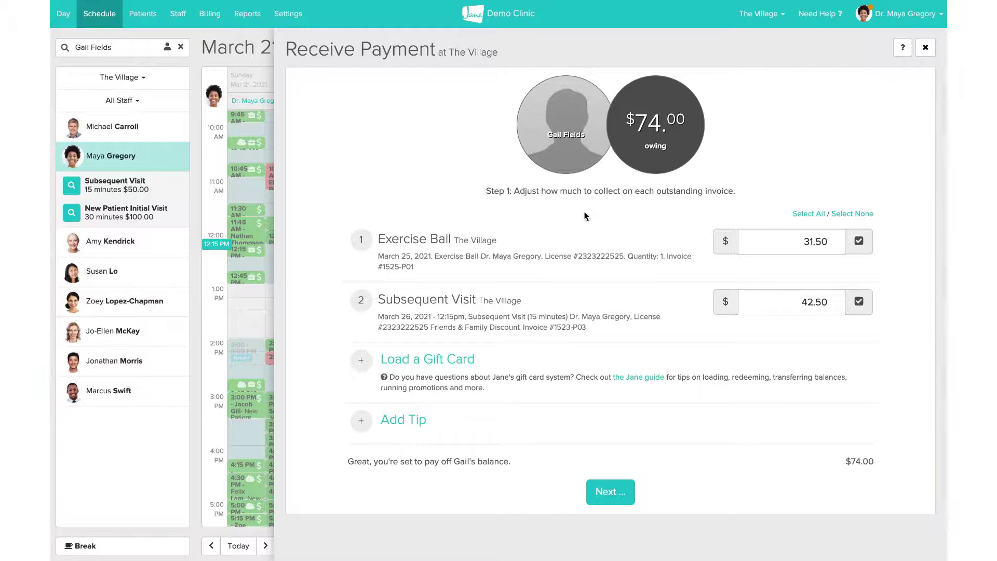
left_click(620, 493)
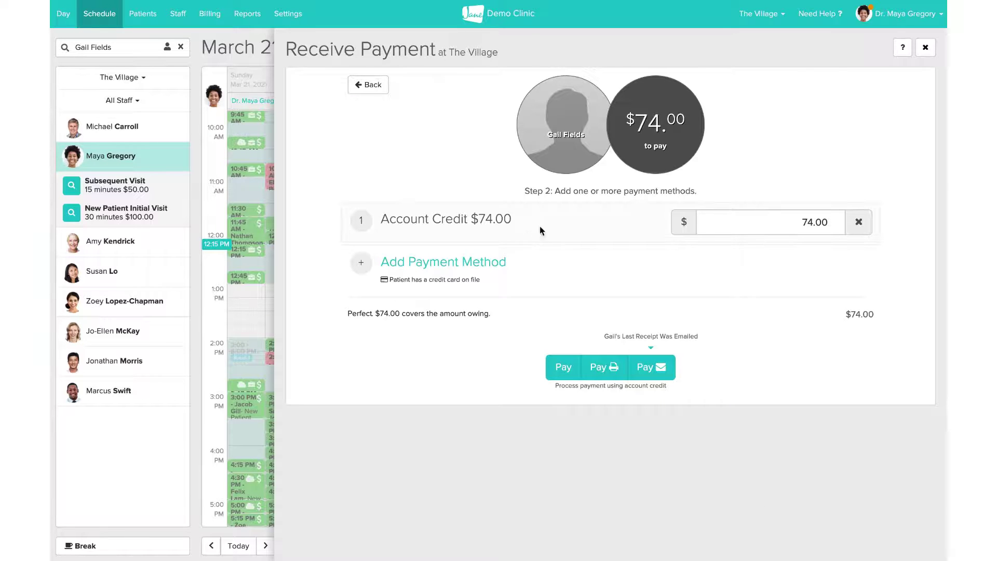
left_click(858, 222)
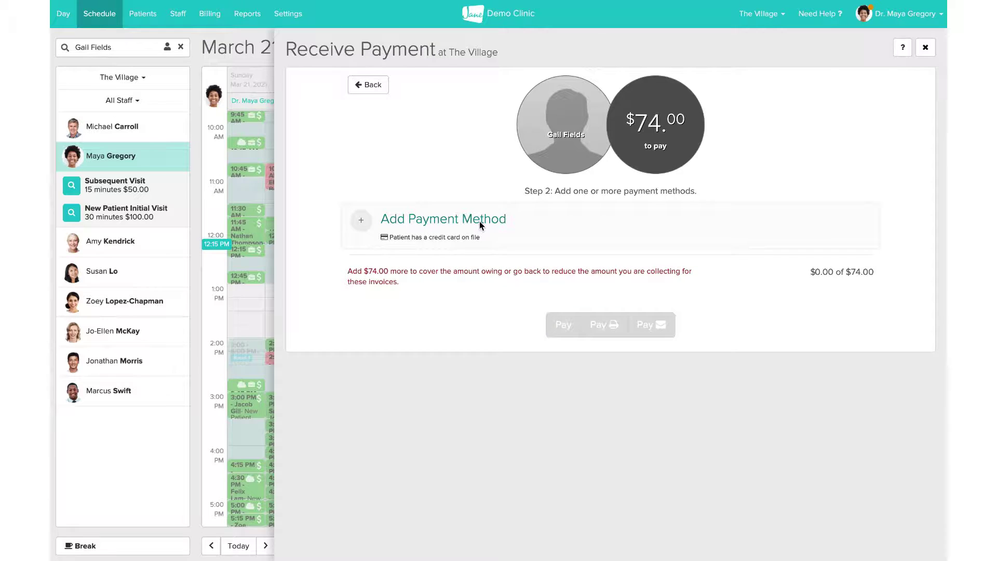
left_click(480, 225)
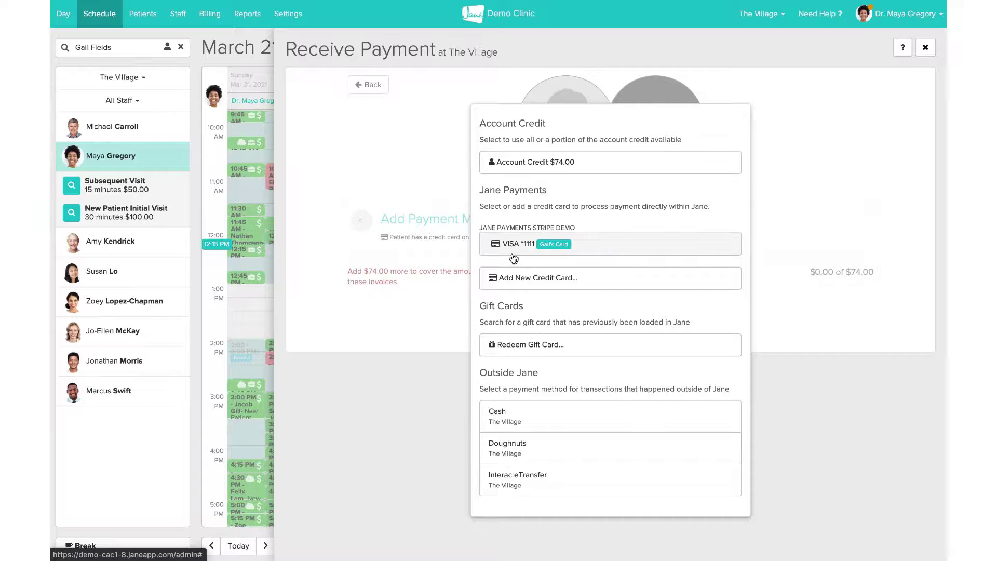
left_click(585, 258)
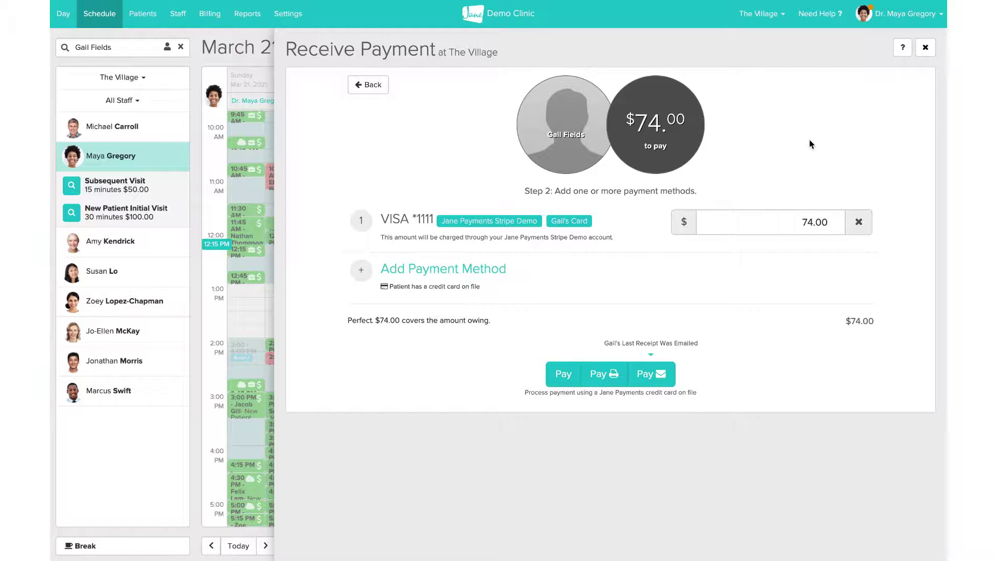
left_click(653, 380)
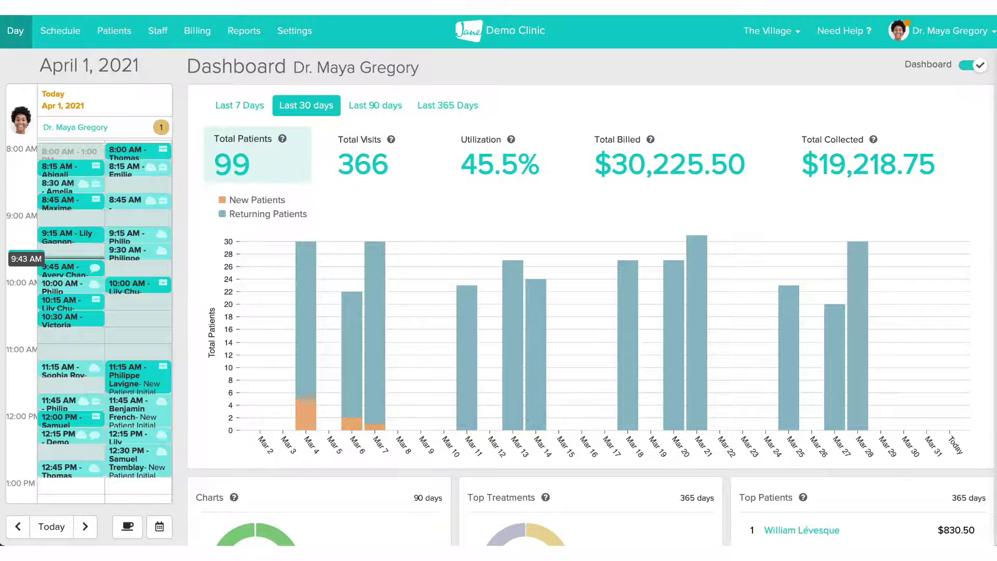
Step: Go to the Staff area to view the practitioner's profile
left_click(158, 32)
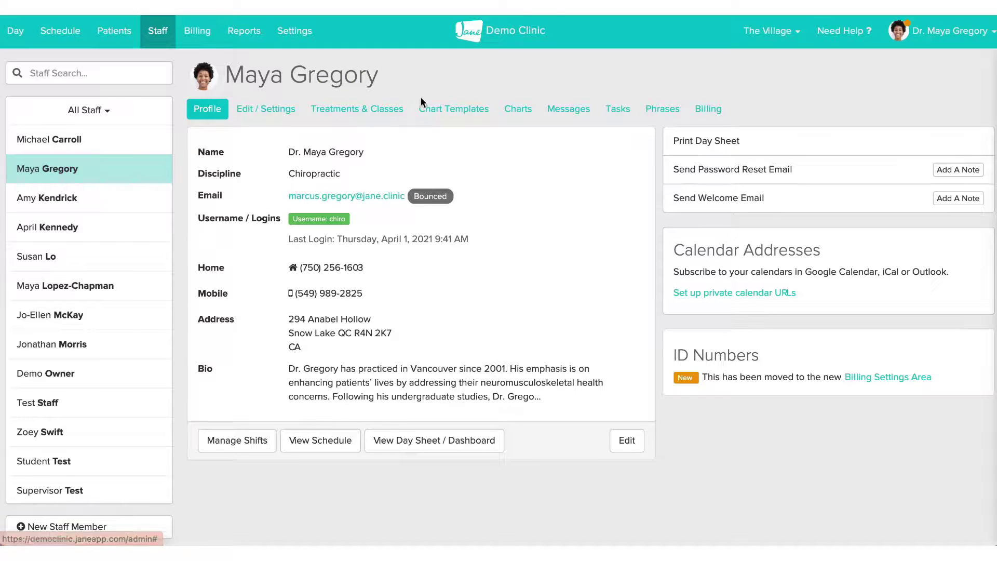
Step: Open the practitioner's Chart Templates and then the Template Library
left_click(436, 107)
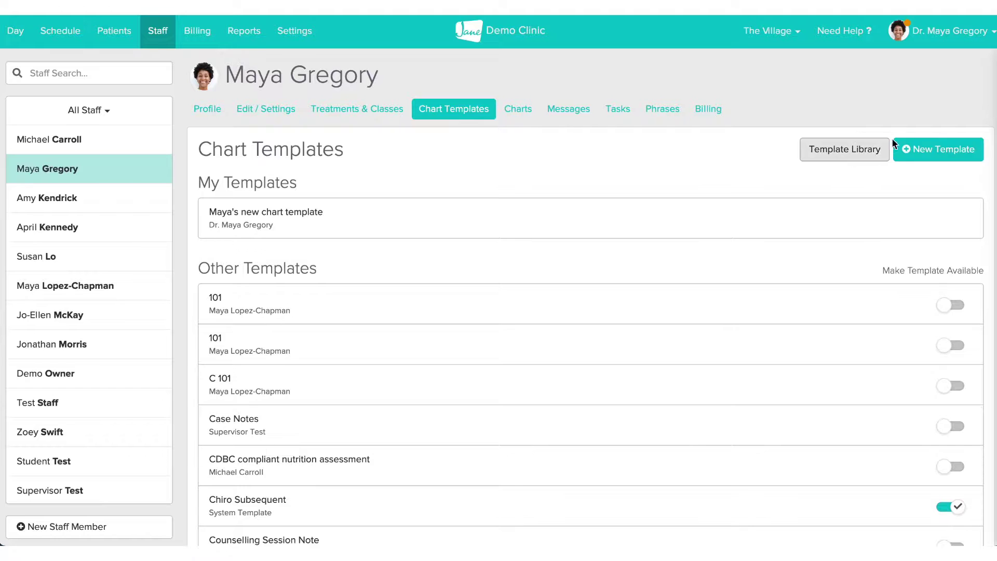
left_click(856, 150)
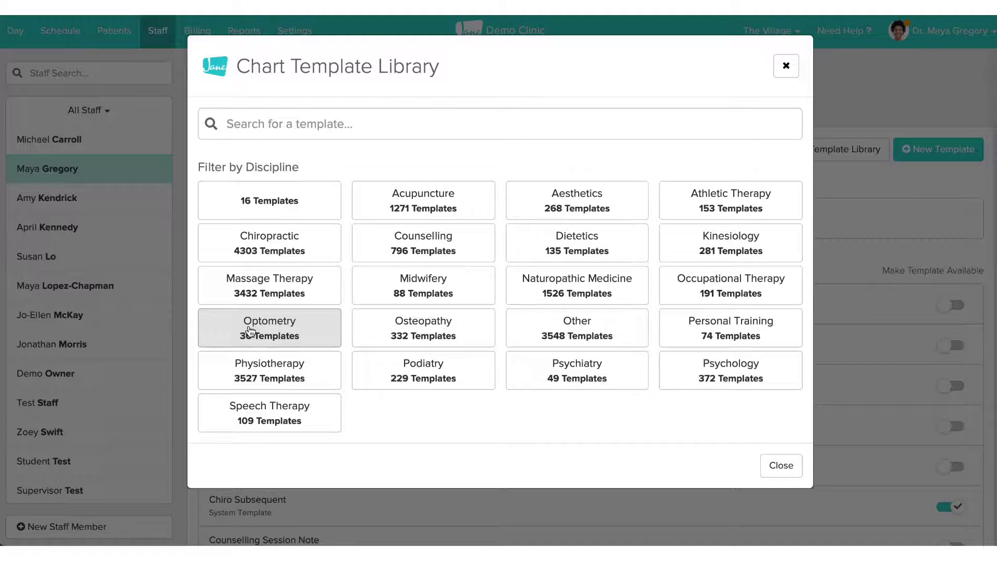
Step: Browse the Chiropractic templates and preview the full case history and exam template
left_click(262, 246)
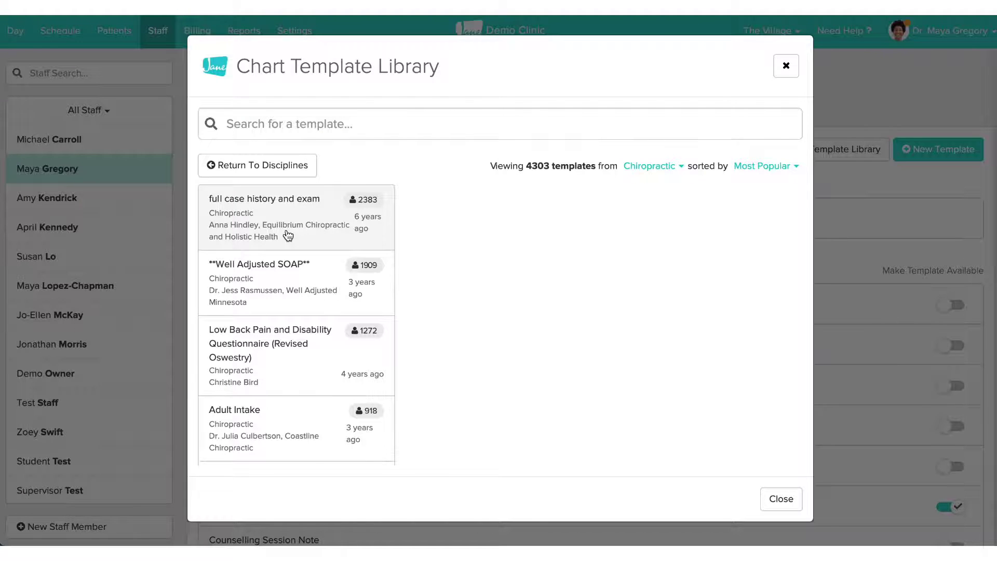
left_click(331, 211)
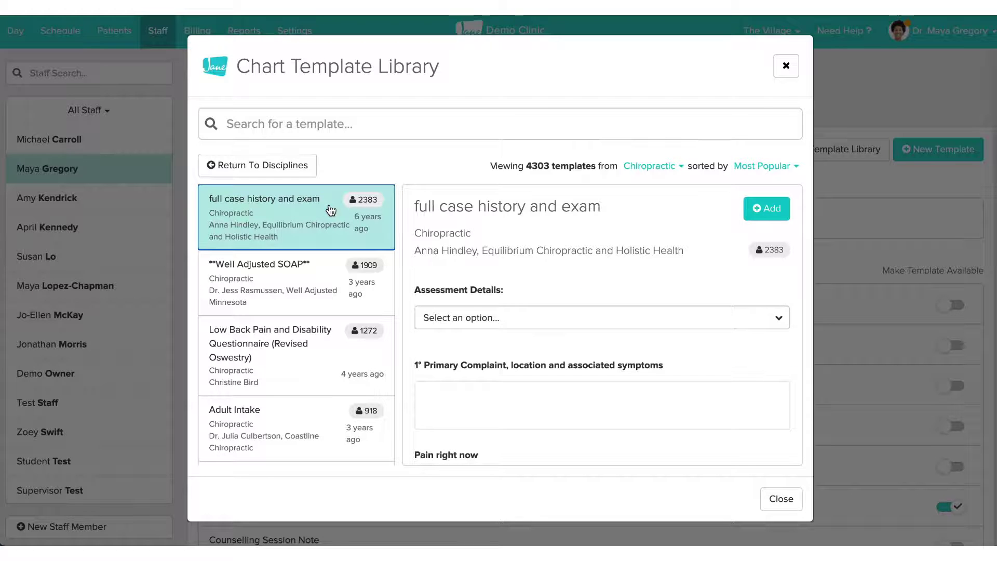
scroll(479, 281, "down", 1)
left_click(479, 297)
left_click(478, 294)
scroll(479, 294, "down", 5)
scroll(479, 295, "down", 13)
scroll(479, 295, "down", 20)
scroll(479, 295, "down", 15)
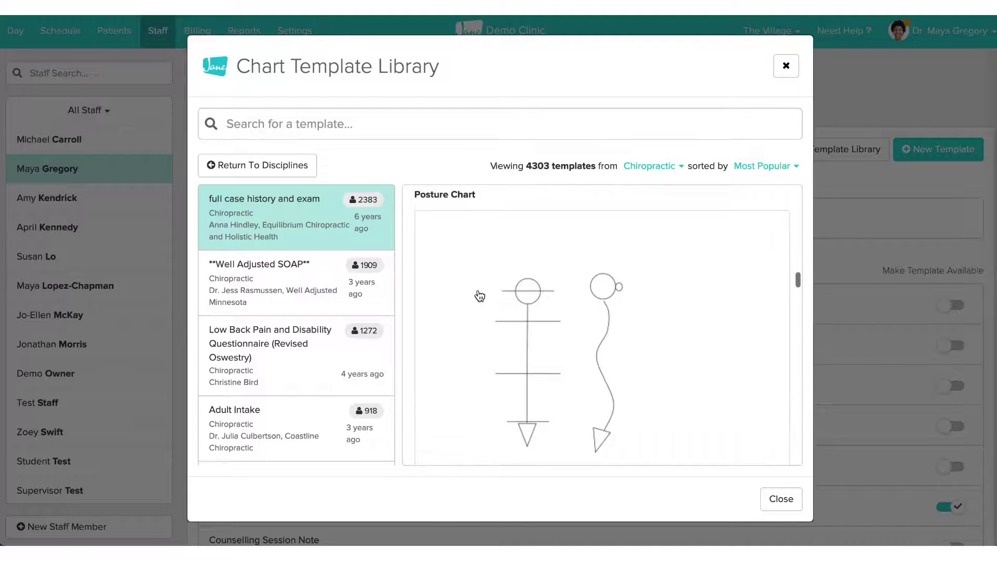
scroll(478, 294, "down", 8)
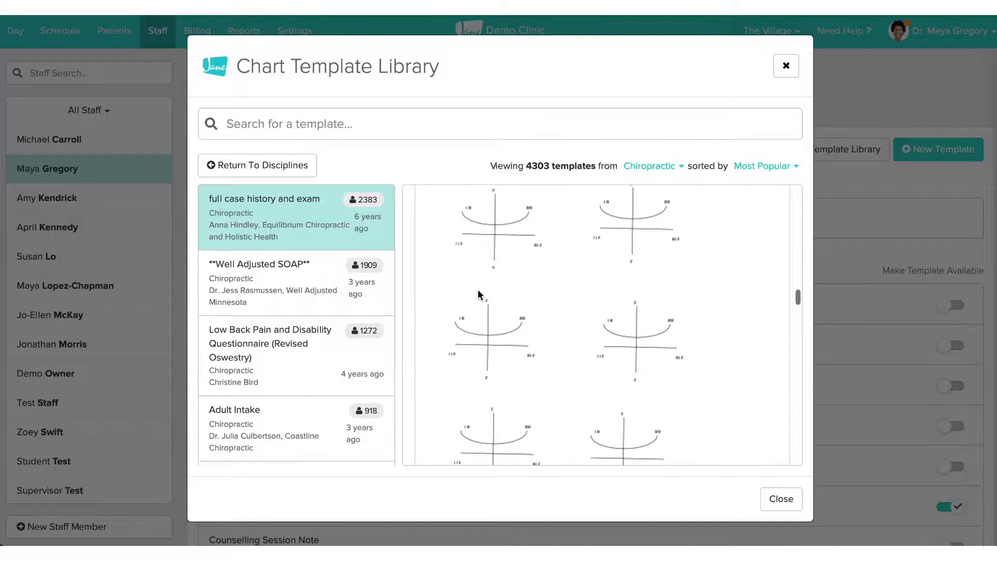
scroll(478, 289, "up", 3)
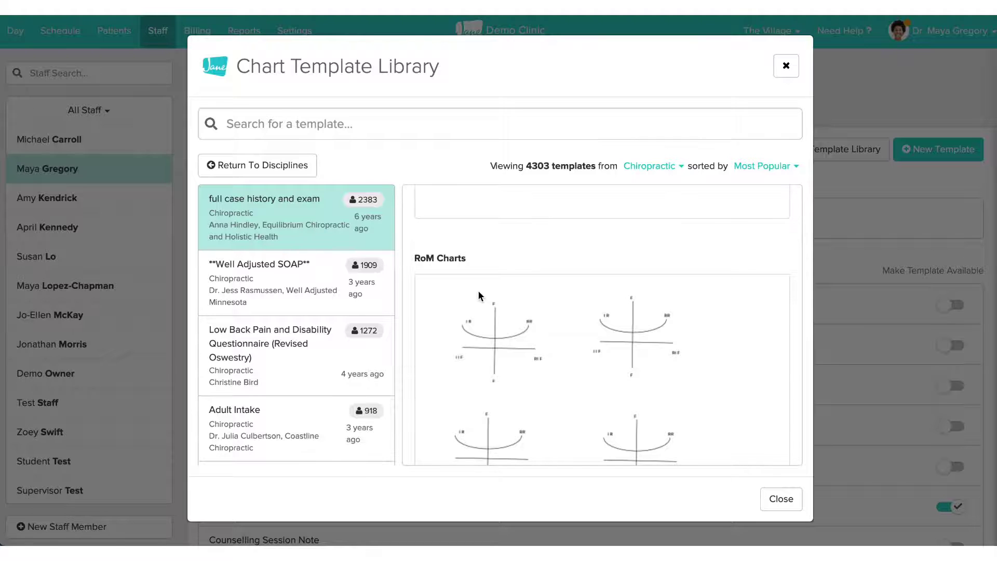
Step: Preview Well Adjusted SOAP, add it to the practitioner's templates, and close the library
left_click(334, 283)
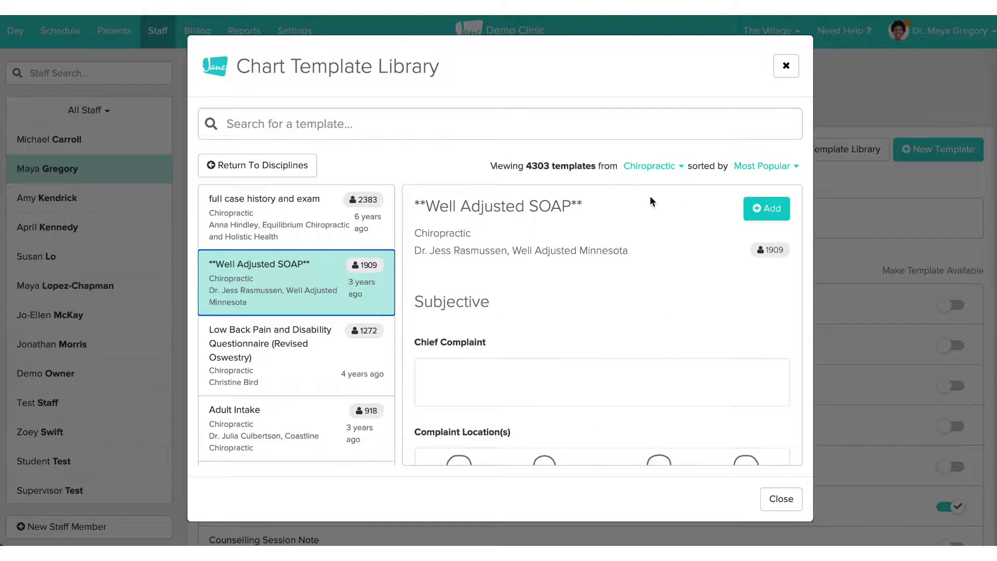
left_click(757, 209)
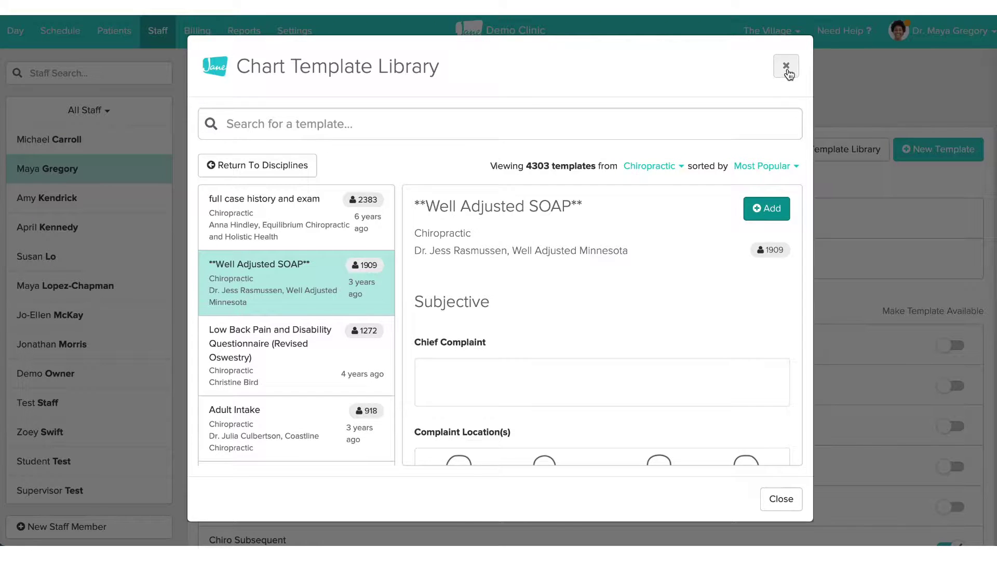
left_click(785, 66)
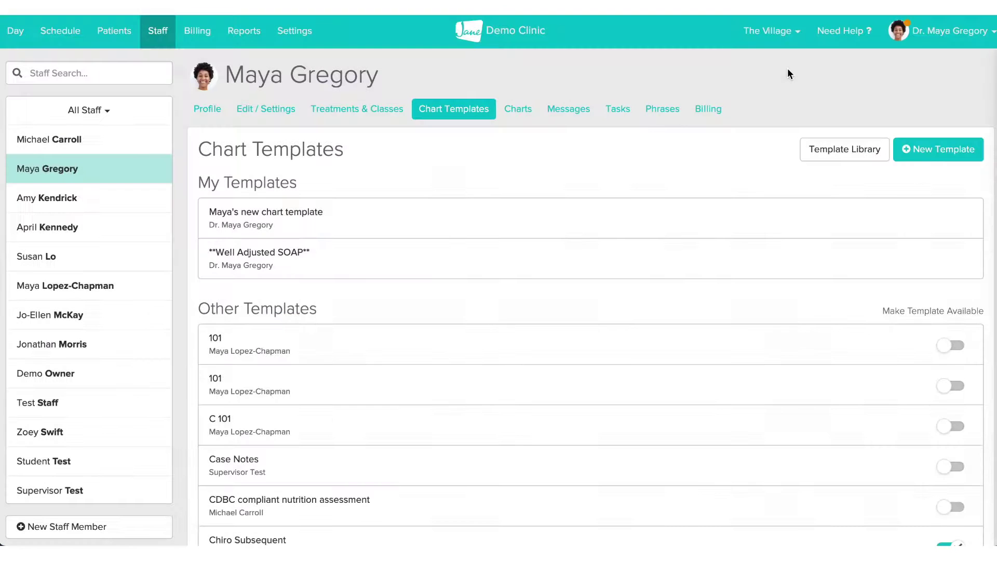
Step: Make the Chief Complaint field required with default text 'default text' and save
left_click(285, 268)
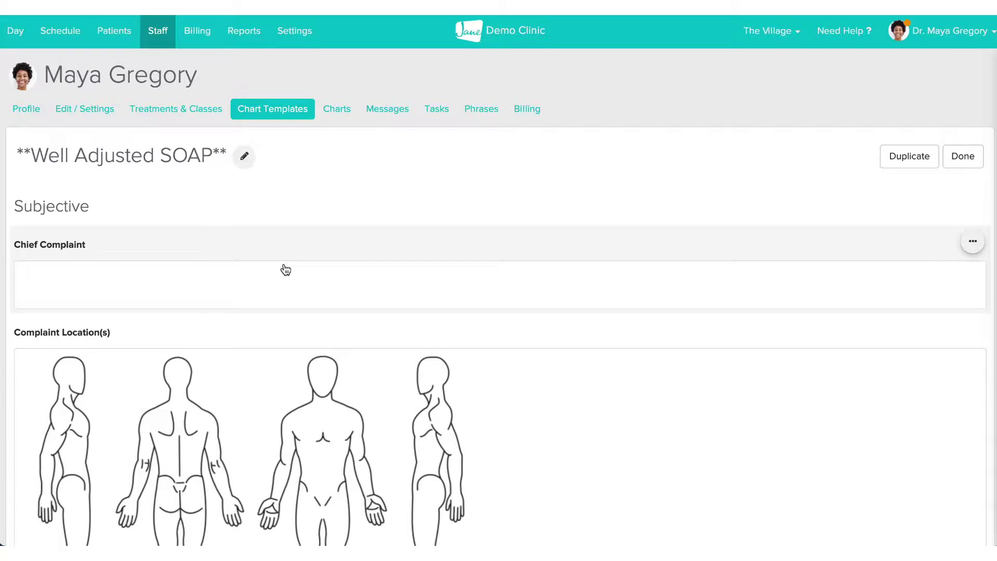
left_click(285, 254)
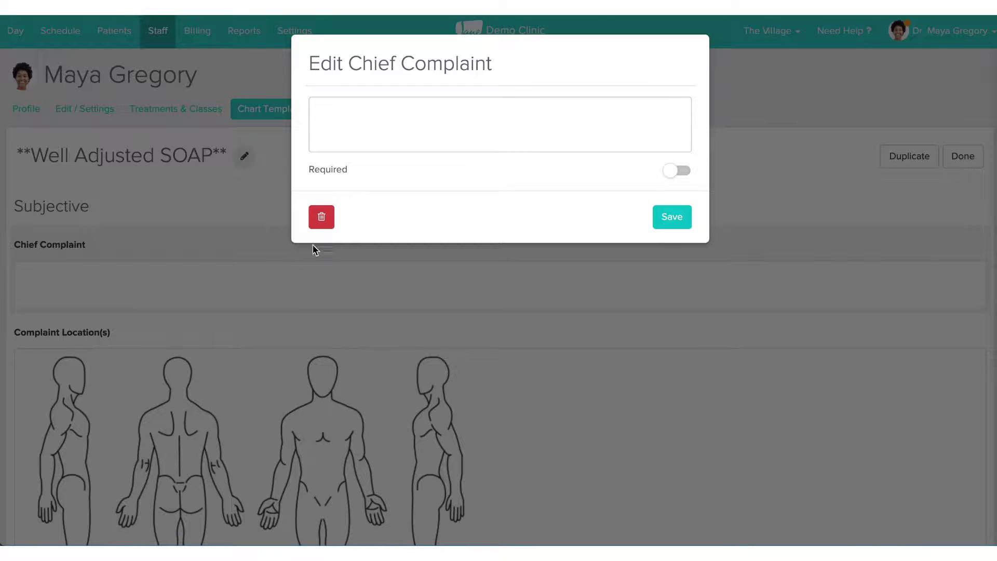
left_click(669, 171)
left_click(552, 140)
type("default text")
left_click(668, 218)
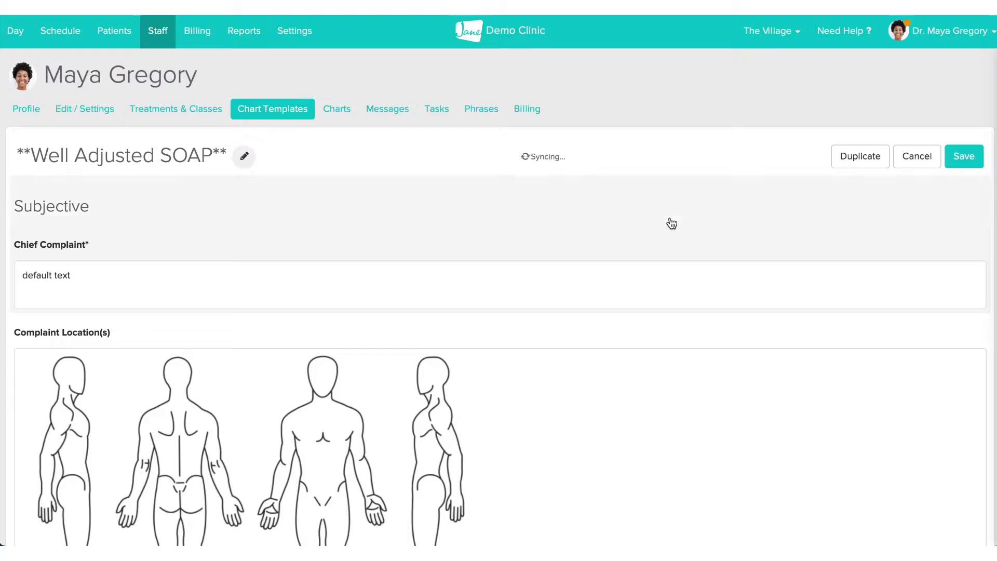
Step: Move Chief Complaint below Complaint Location(s), then back to the top
mouse_move(972, 252)
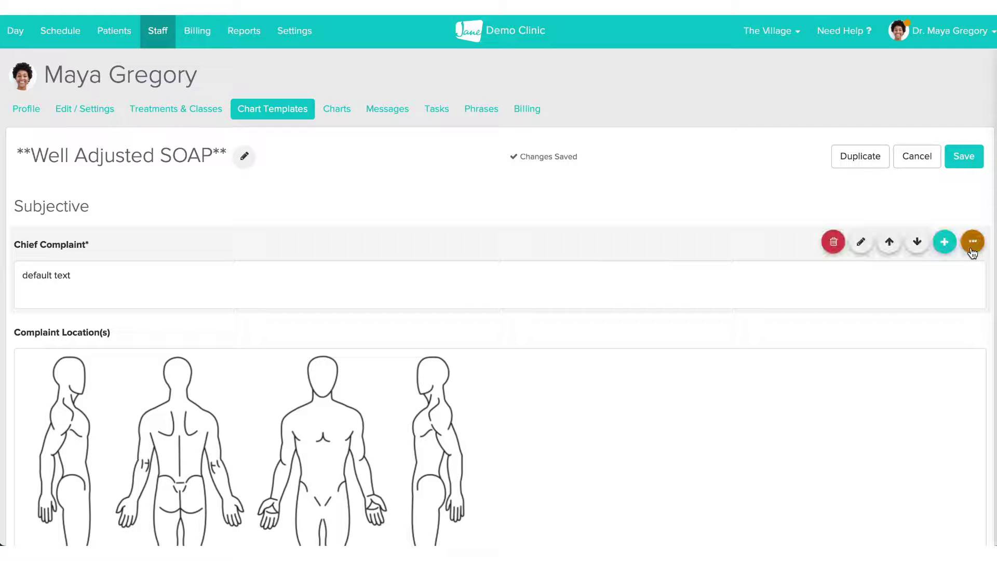
left_click(916, 248)
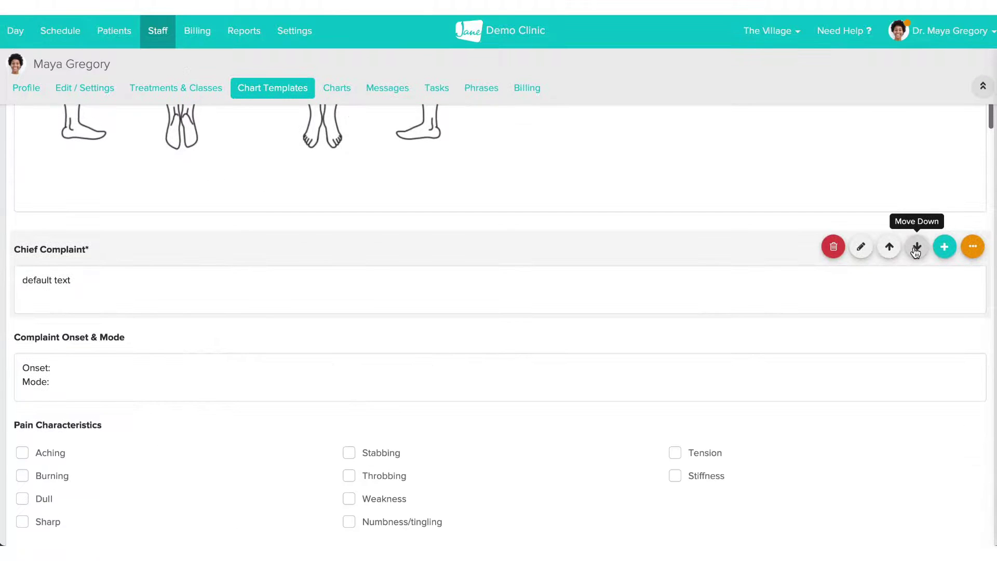
left_click(889, 248)
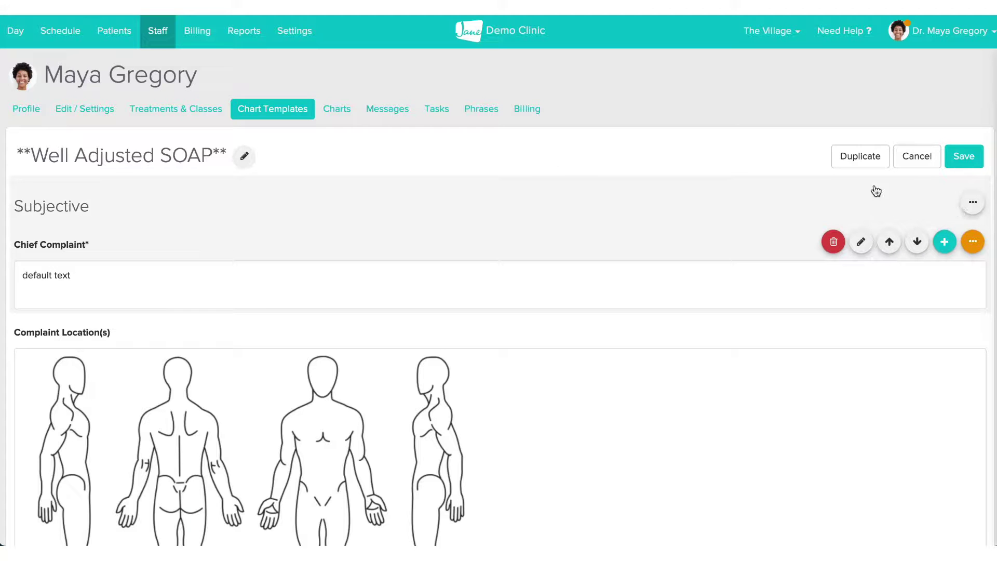
Step: Rename the template to the practitioner's own 'new chart template' title
left_click(244, 156)
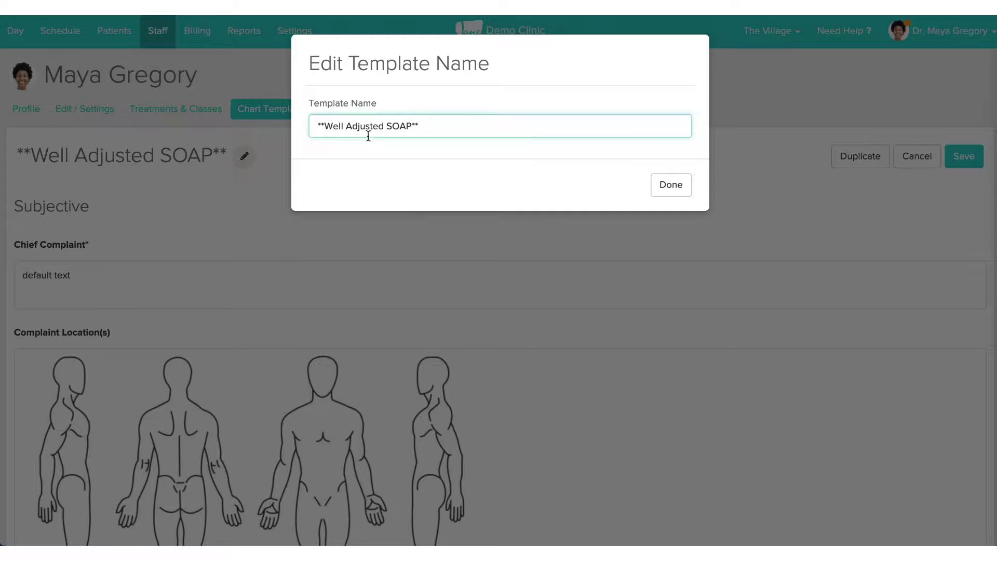
left_click_drag(462, 132, 249, 133)
type("Maya")
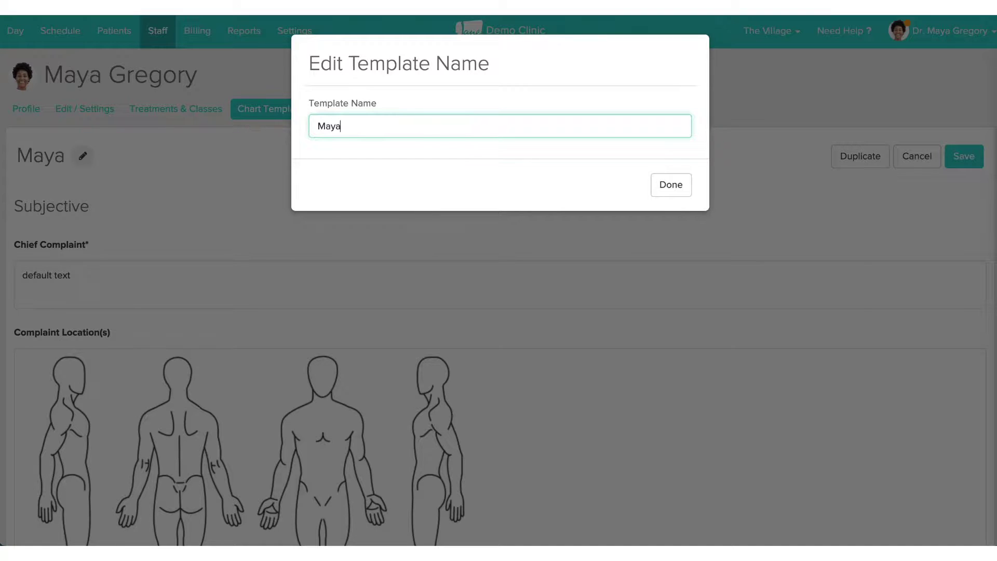
type("'s new chart template")
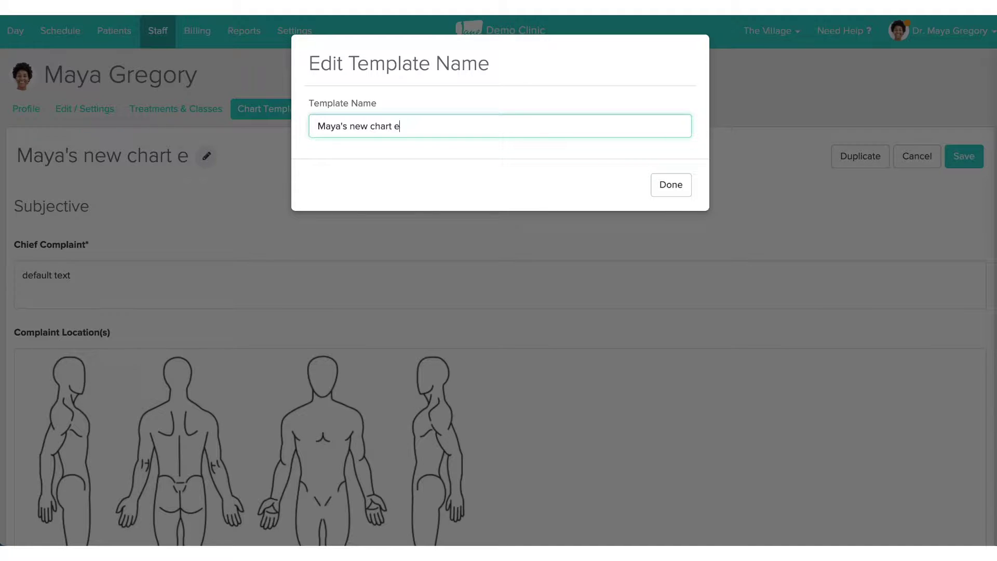
left_click(671, 186)
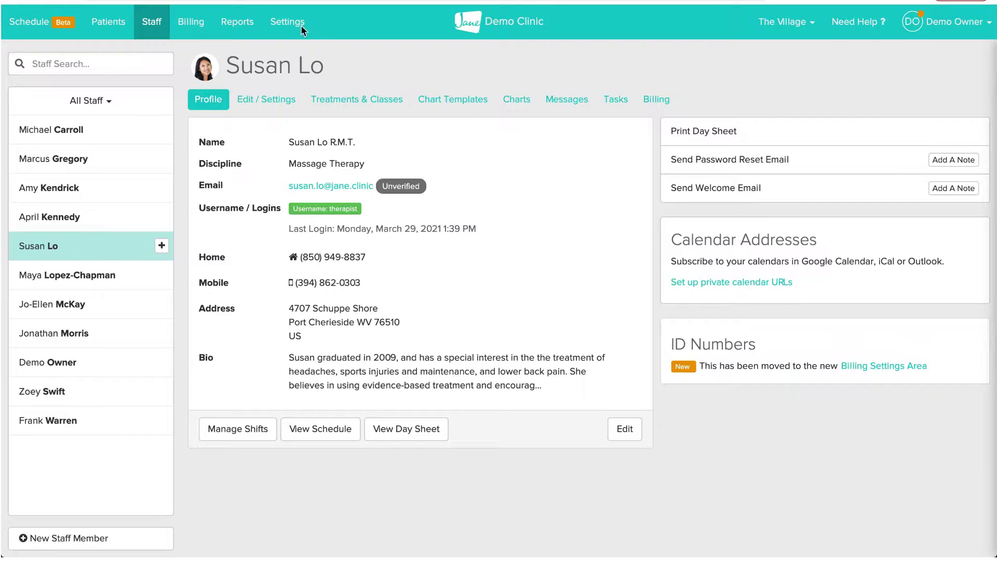
Step: Go to the clinic Settings and open the Branding page
left_click(286, 25)
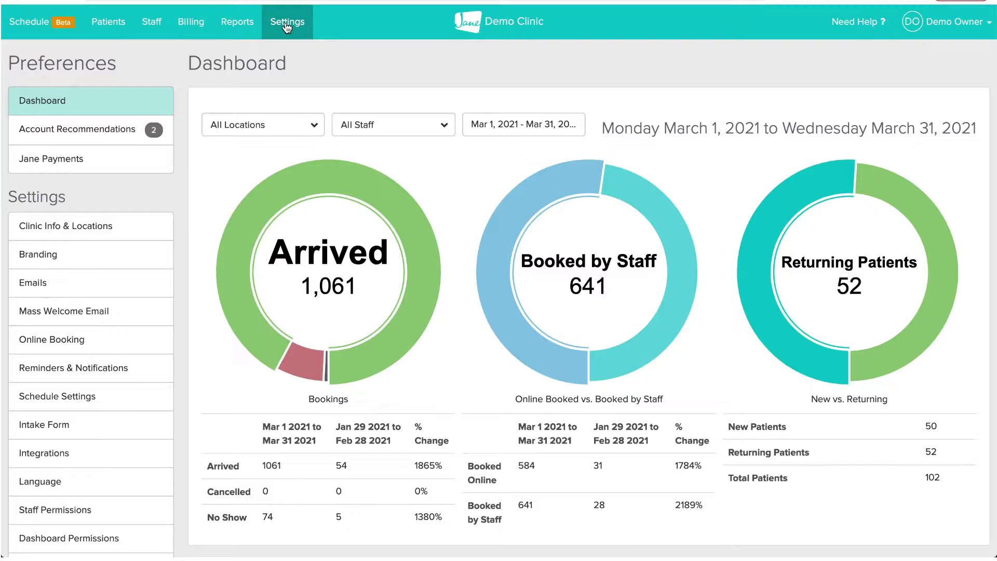
left_click(77, 261)
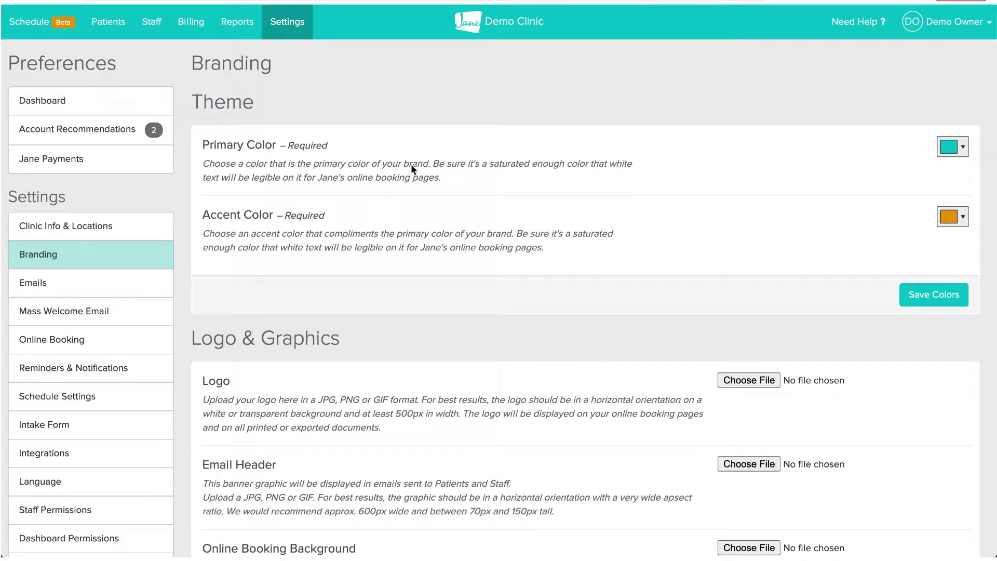
Step: Try lighter primary colour shades, such as #6cc5c9, in the colour picker
left_click(951, 149)
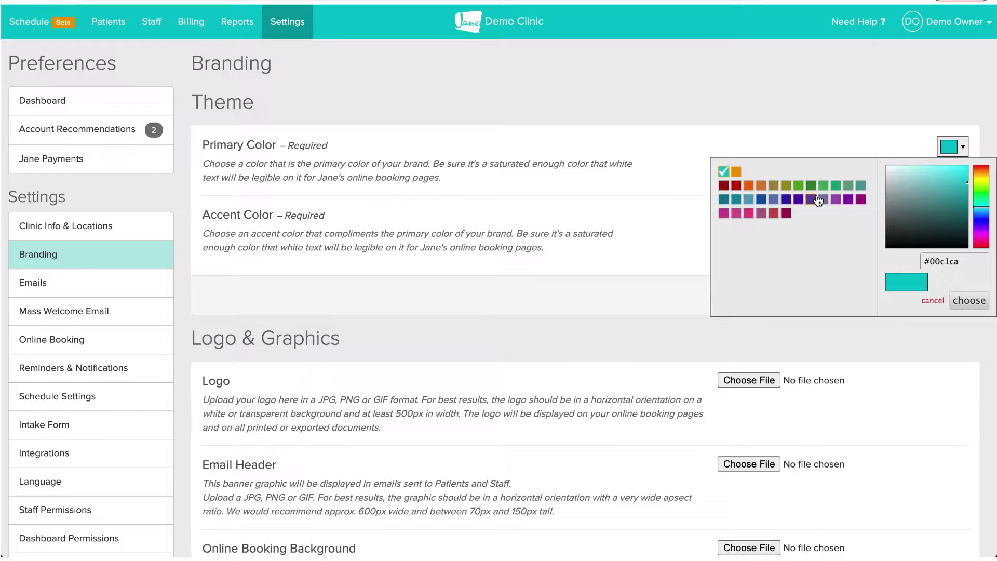
mouse_move(897, 211)
left_mouse_down()
mouse_move(915, 200)
mouse_move(917, 215)
mouse_move(918, 182)
mouse_move(935, 200)
mouse_move(931, 181)
left_mouse_up()
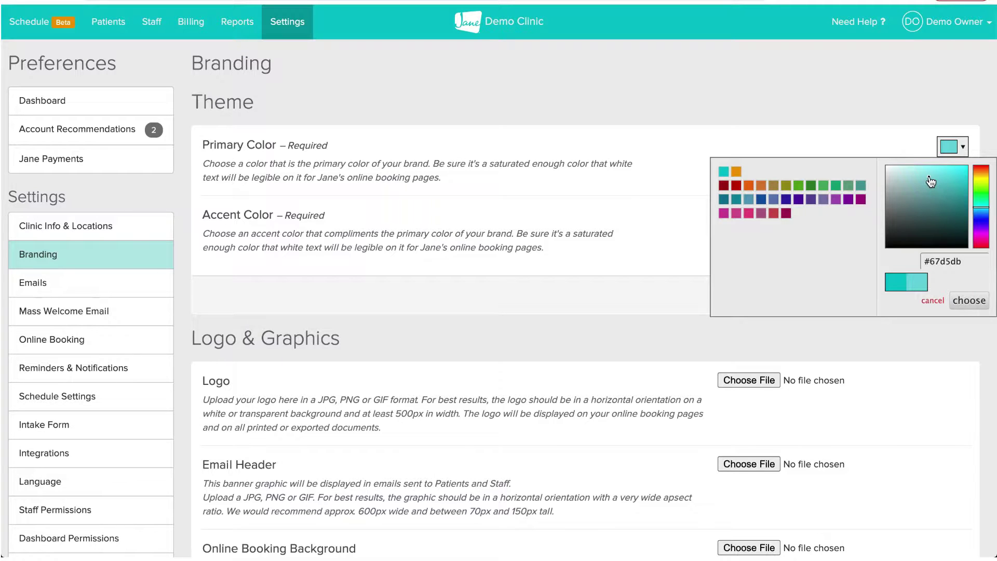
left_click(972, 262)
left_click_drag(948, 207, 908, 168)
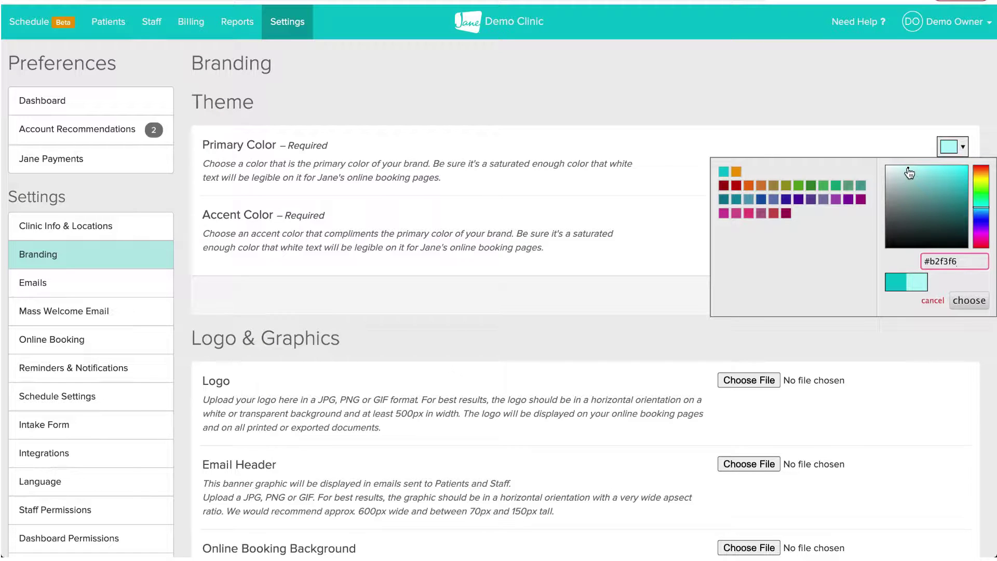
left_click(966, 301)
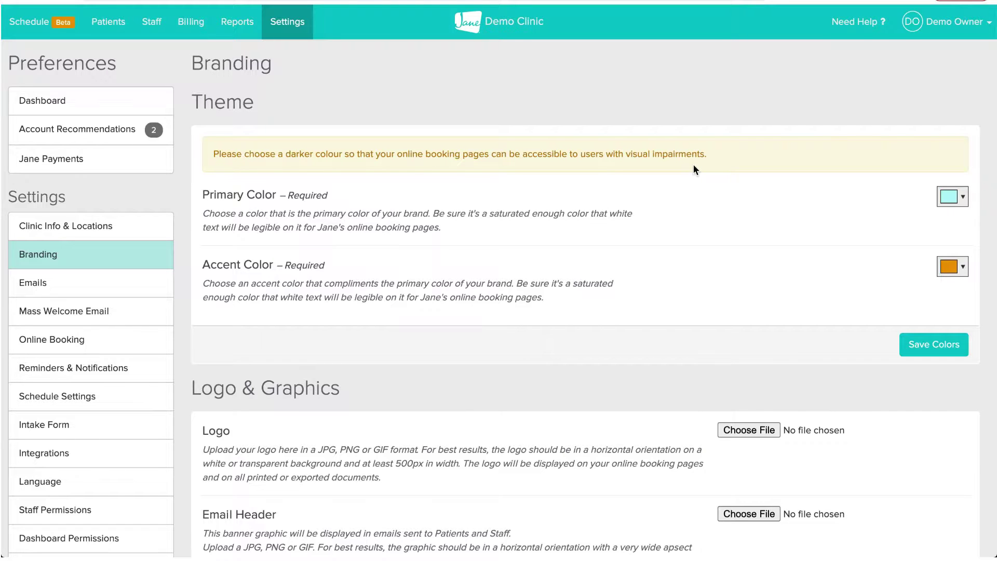
Step: Replace the primary colour hex with the darker blue #5182c5 and apply it
left_click(954, 200)
left_click_drag(931, 309, 987, 311)
key("super+v")
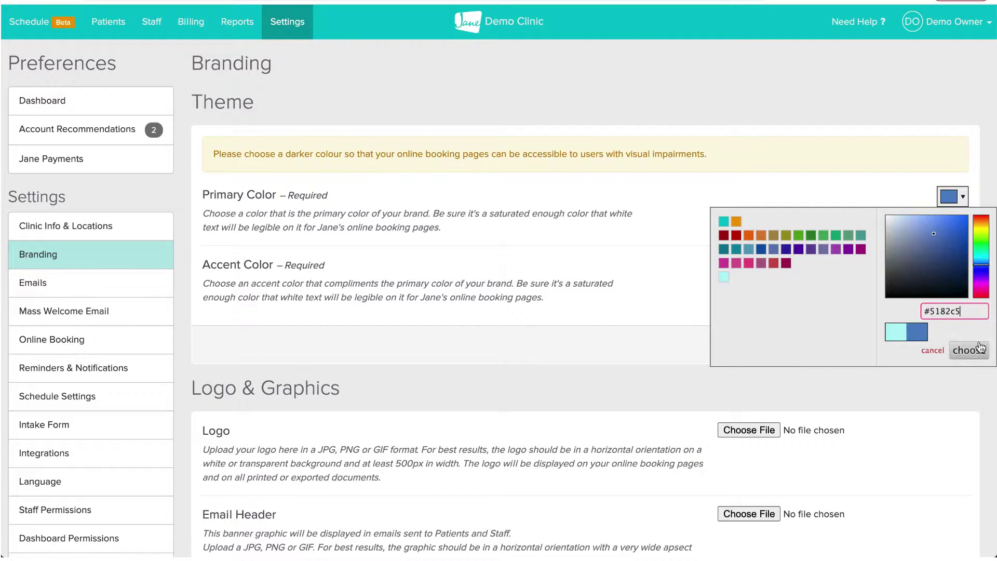
left_click(968, 350)
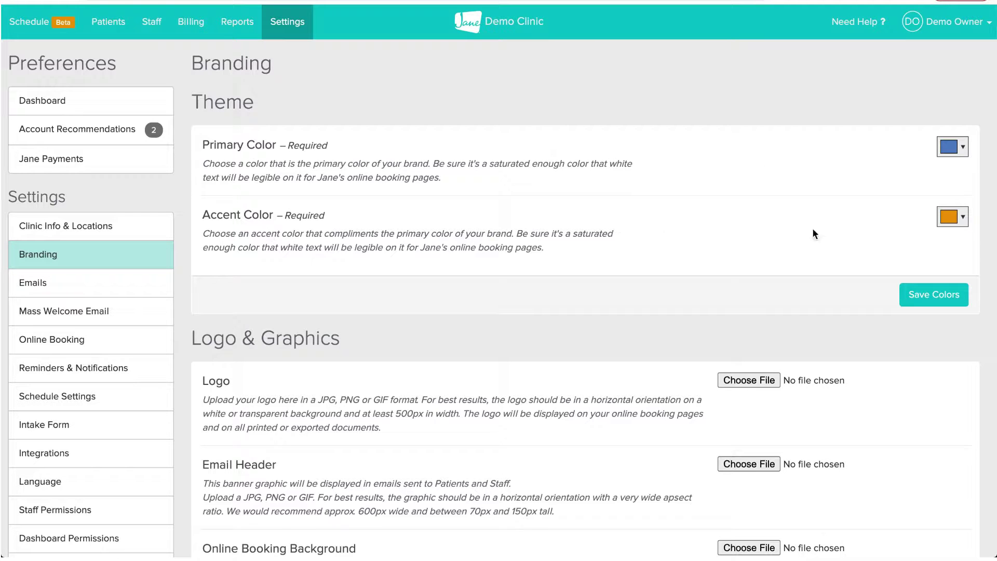
Step: Switch the accent colour from orange to teal and save both theme colours
left_click(960, 217)
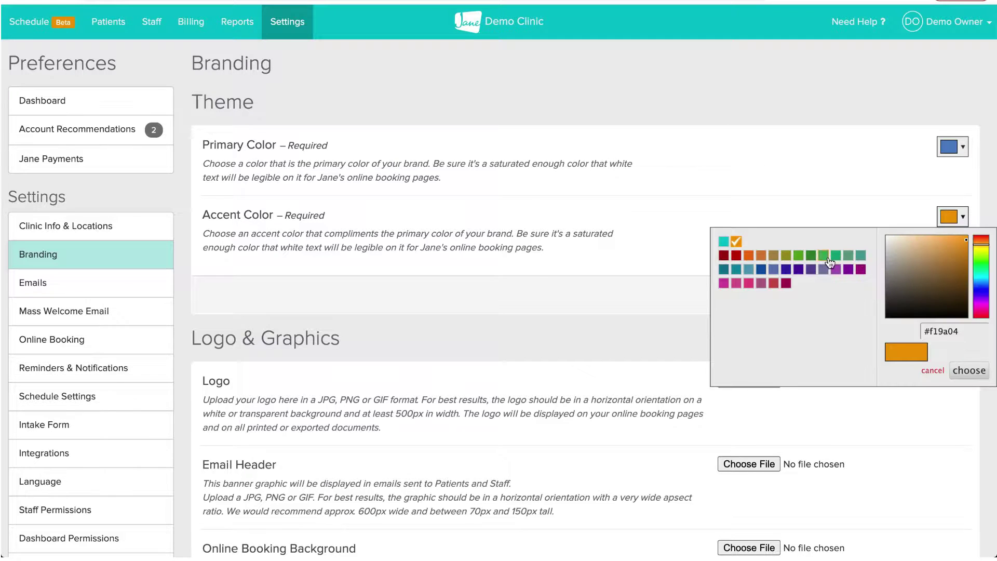
left_click(860, 256)
left_click(945, 297)
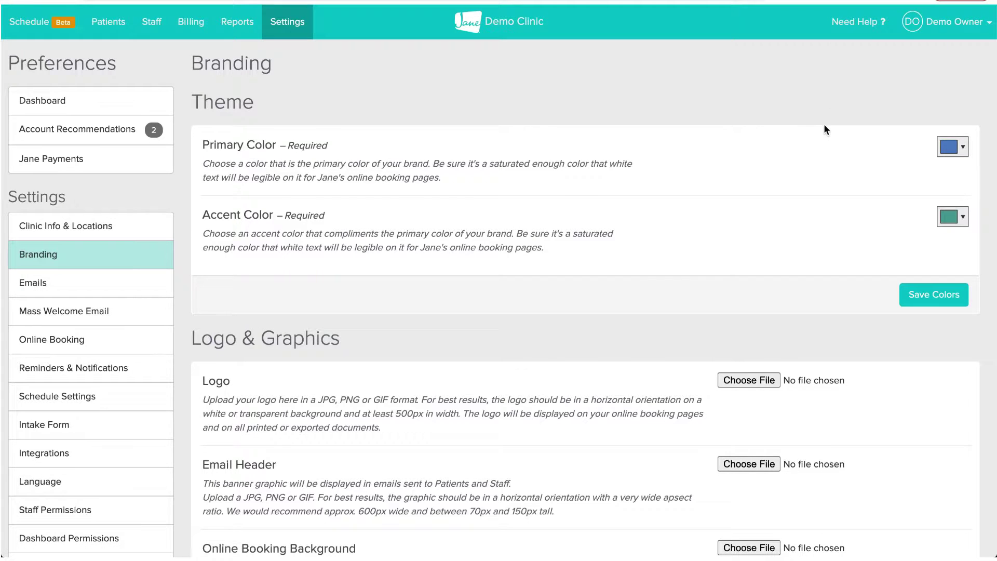
left_click(959, 30)
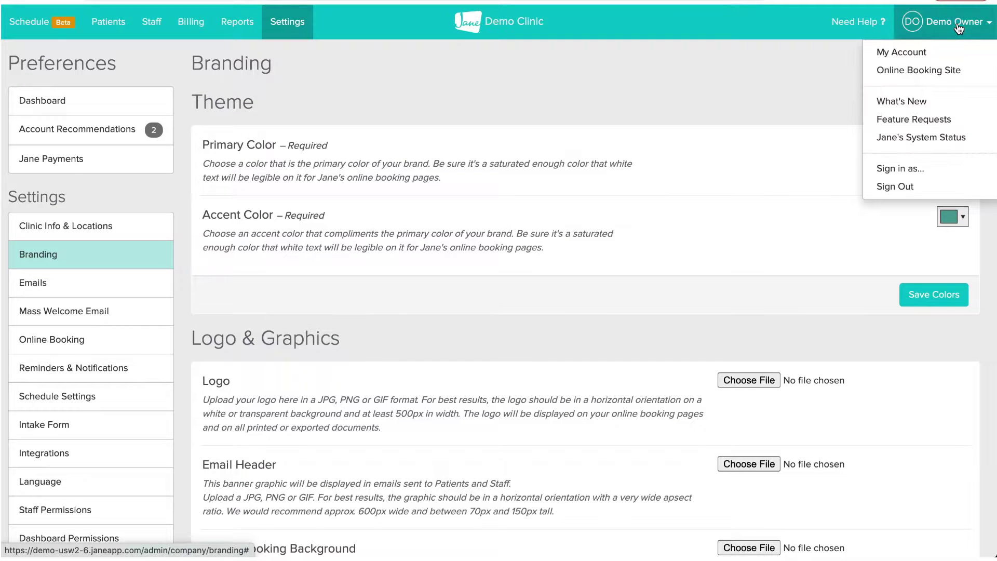
right_click(917, 76)
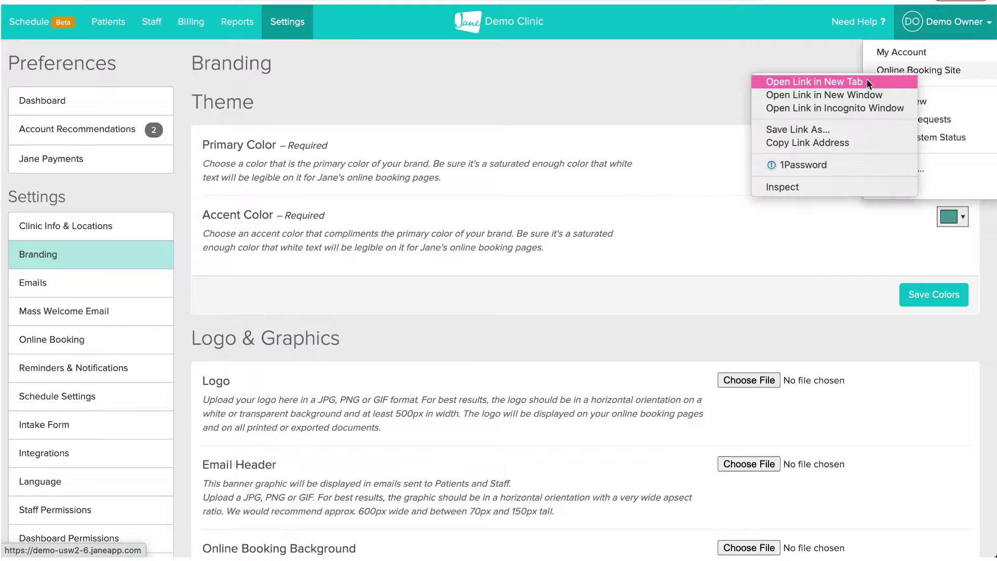
left_click(862, 82)
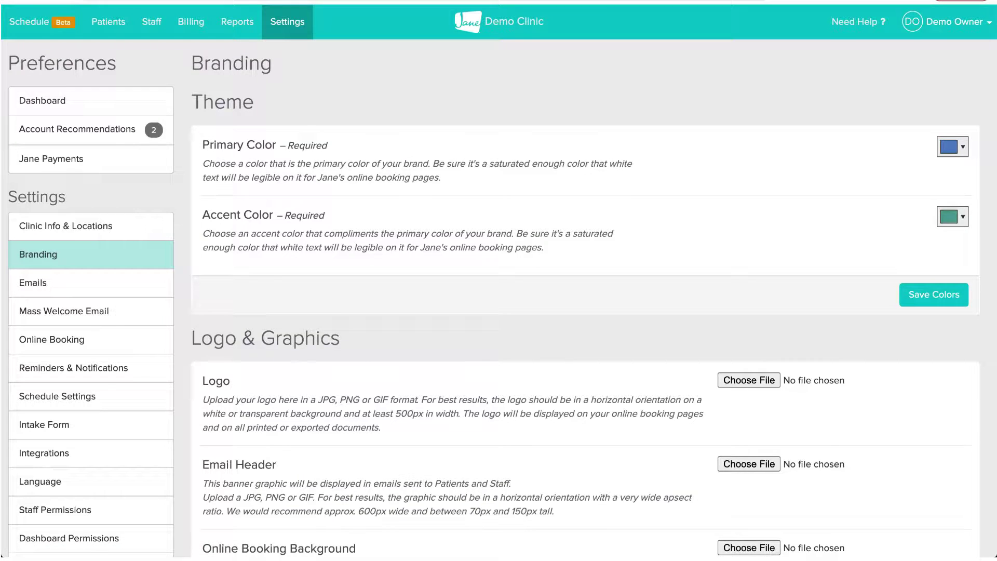
key("ctrl+Tab")
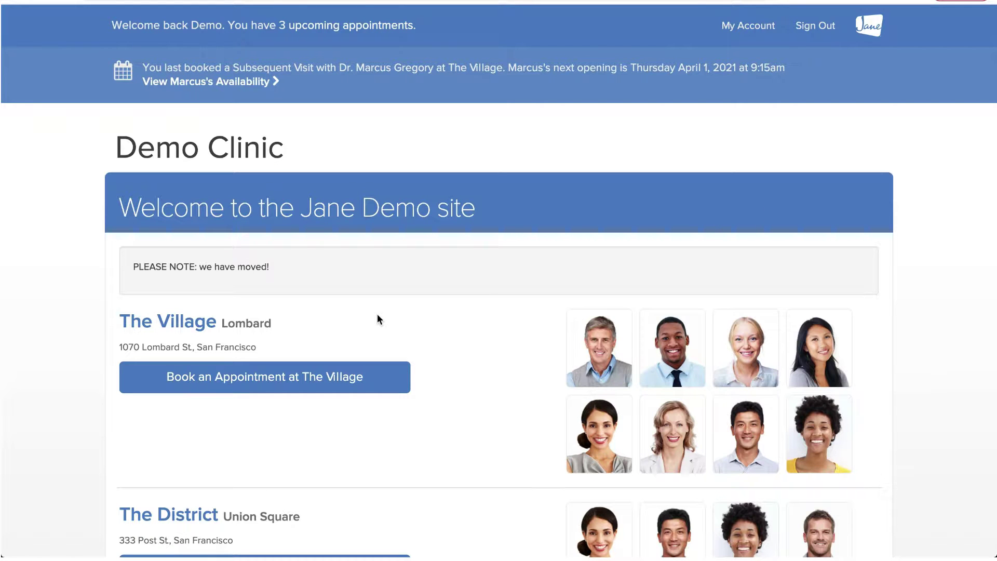
scroll(377, 315, "down", 3)
scroll(377, 315, "up", 3)
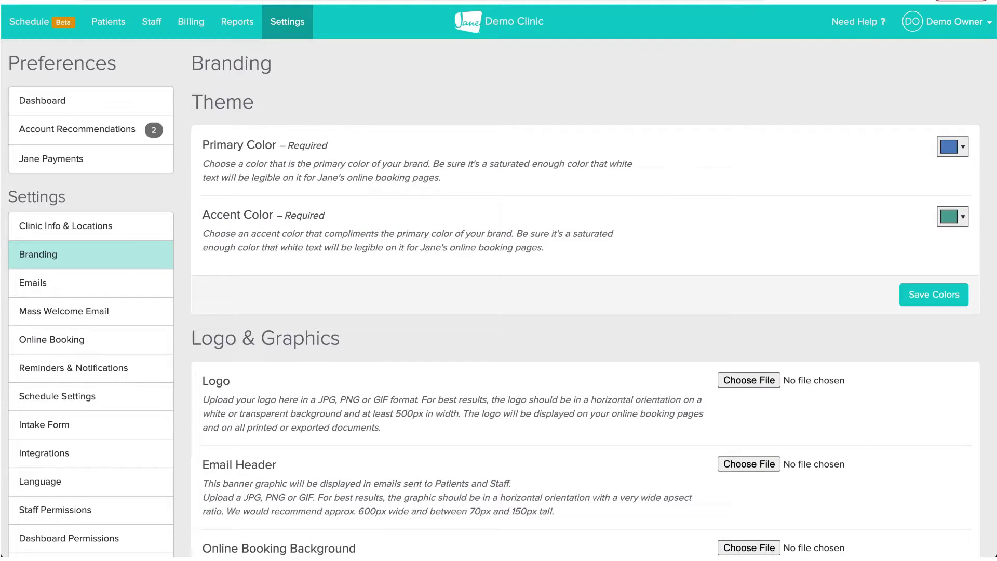
Step: Attach cloverkey-logo.png as the clinic logo
scroll(656, 394, "down", 4)
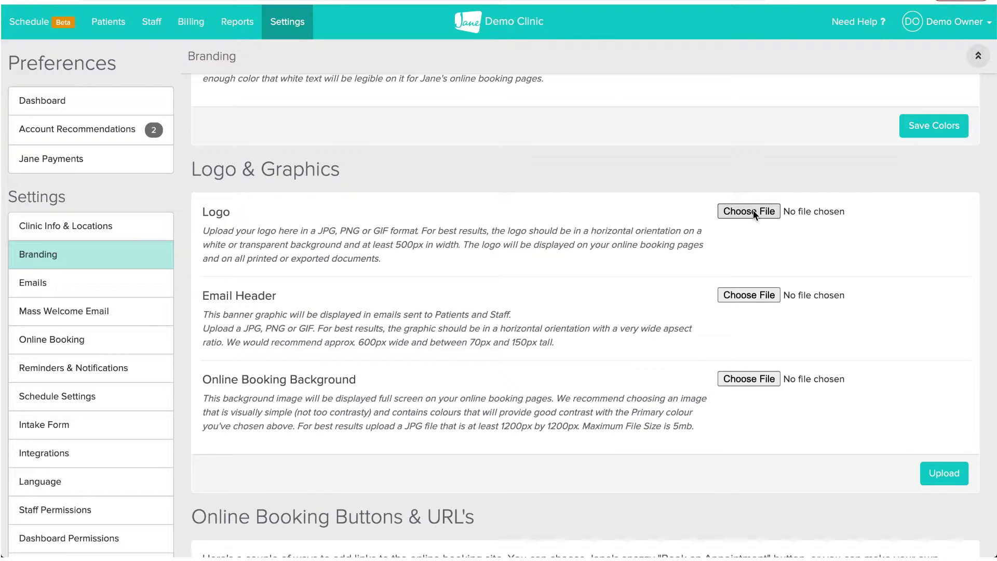
left_click(753, 211)
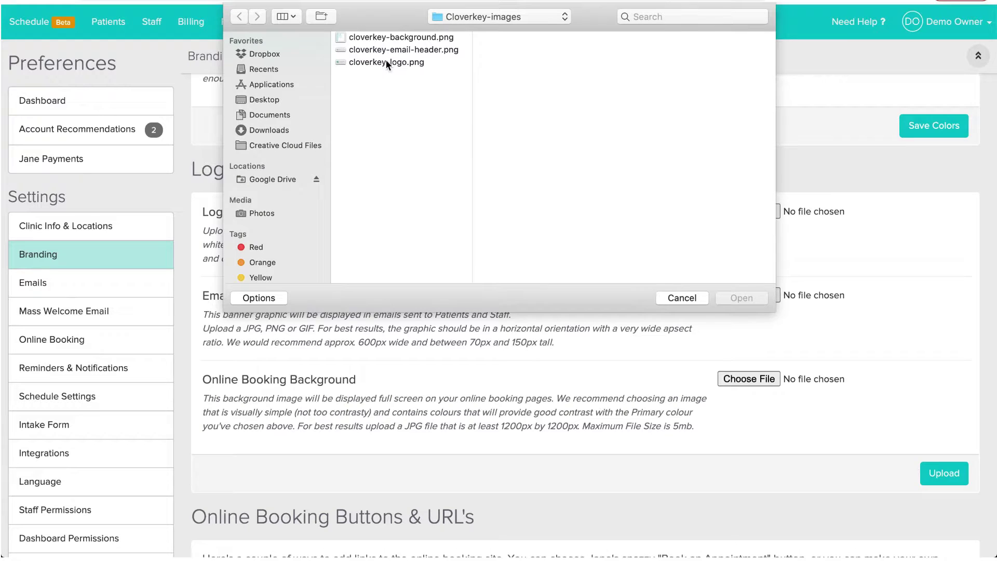
left_click(377, 62)
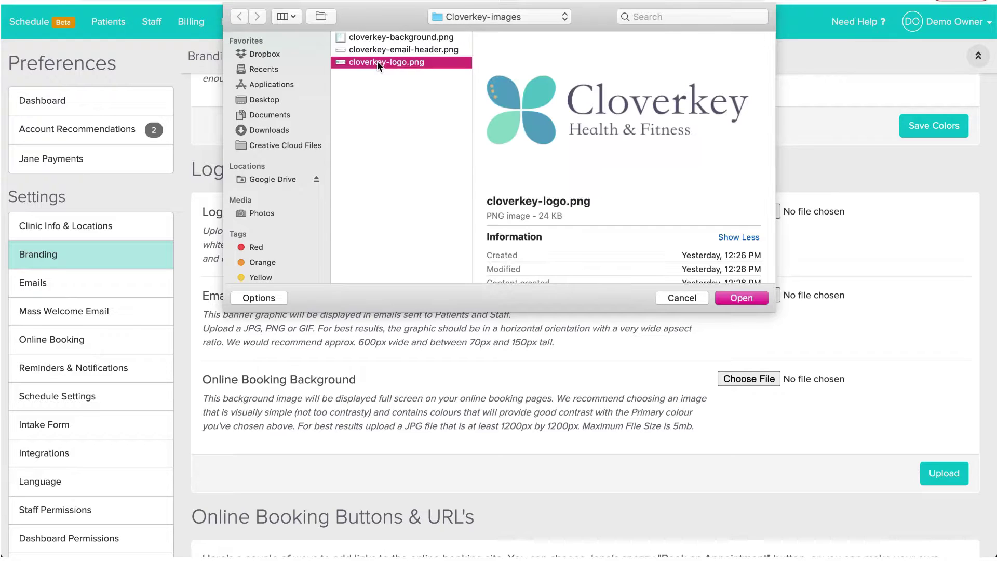
left_click(742, 298)
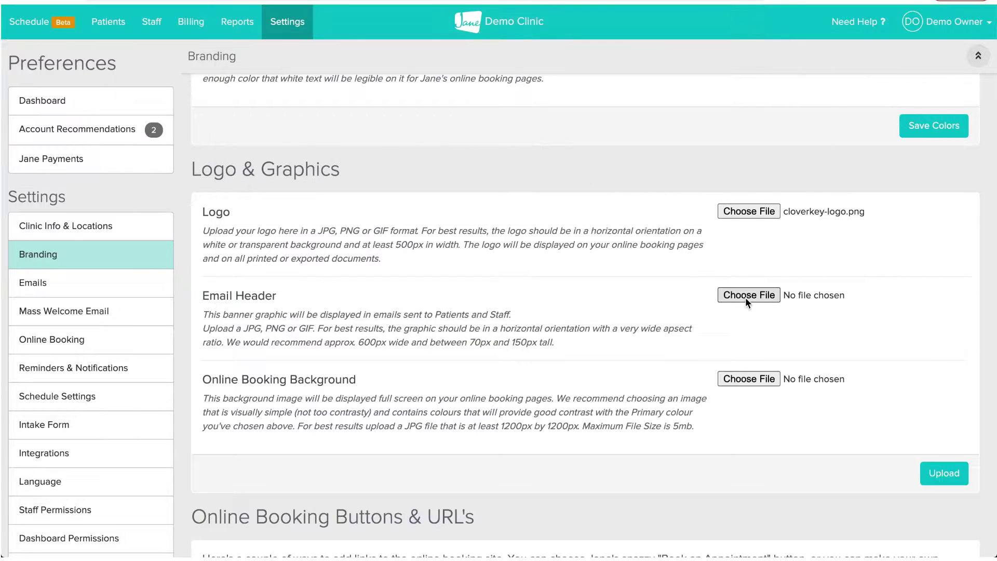
Step: Attach cloverkey-email-header.png as the email header
scroll(548, 254, "down", 1)
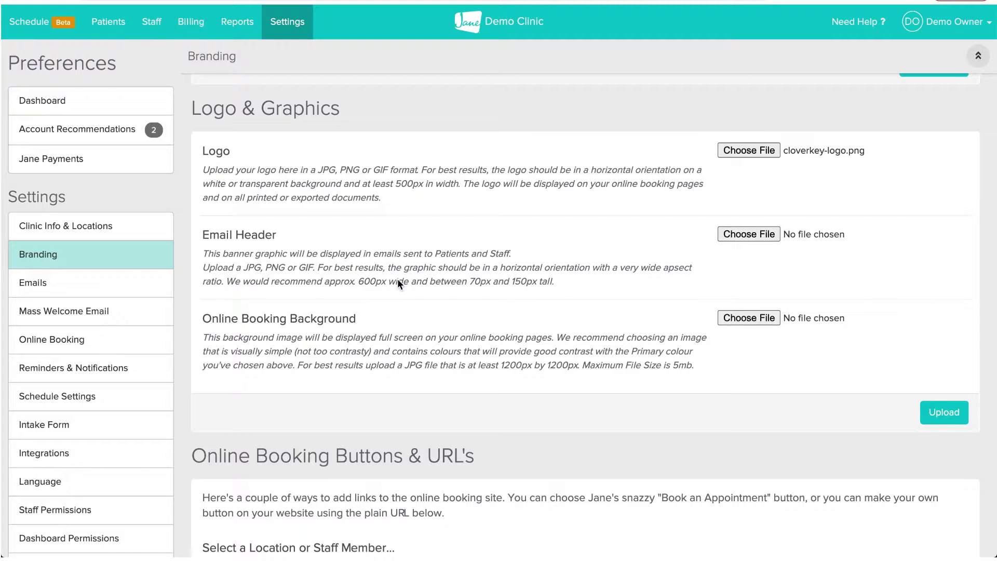
left_click(756, 232)
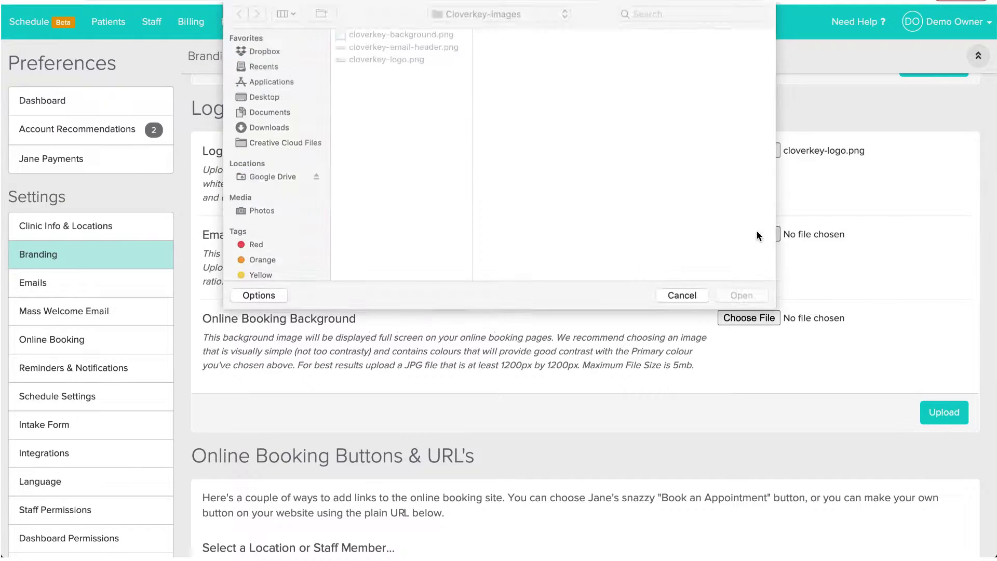
left_click(435, 49)
left_click(750, 298)
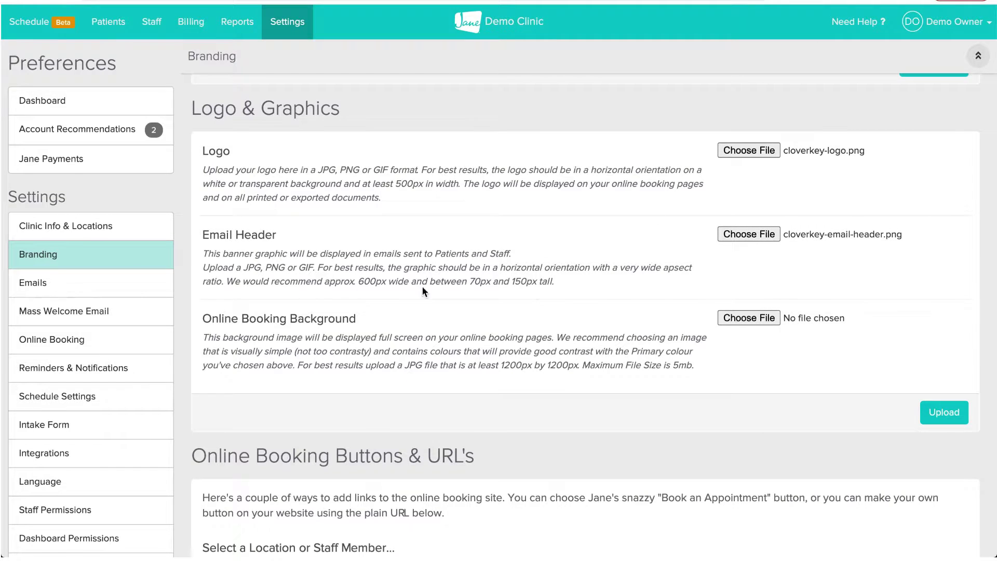
Step: Attach cloverkey-background.png as the online booking background
scroll(558, 322, "down", 2)
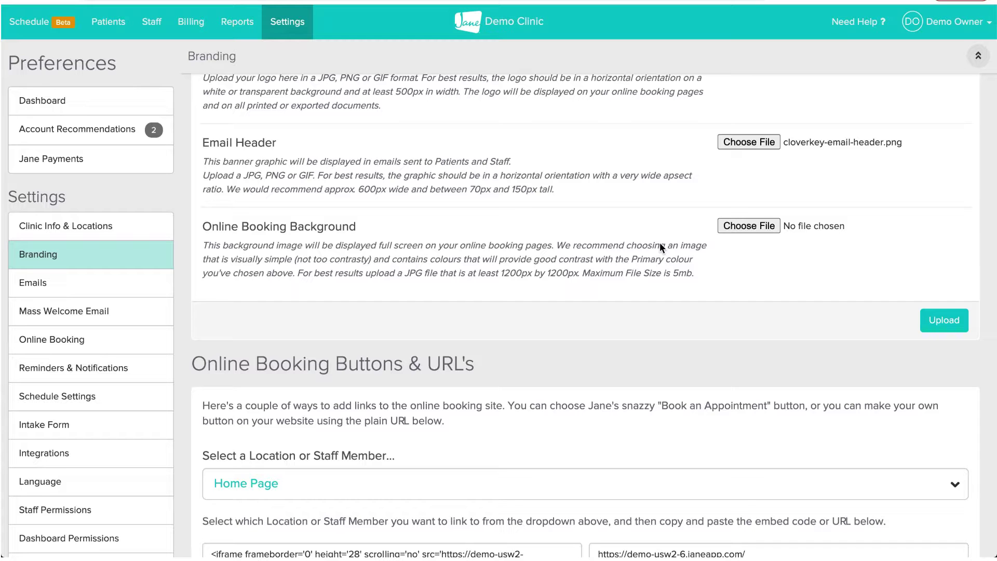
left_click(758, 226)
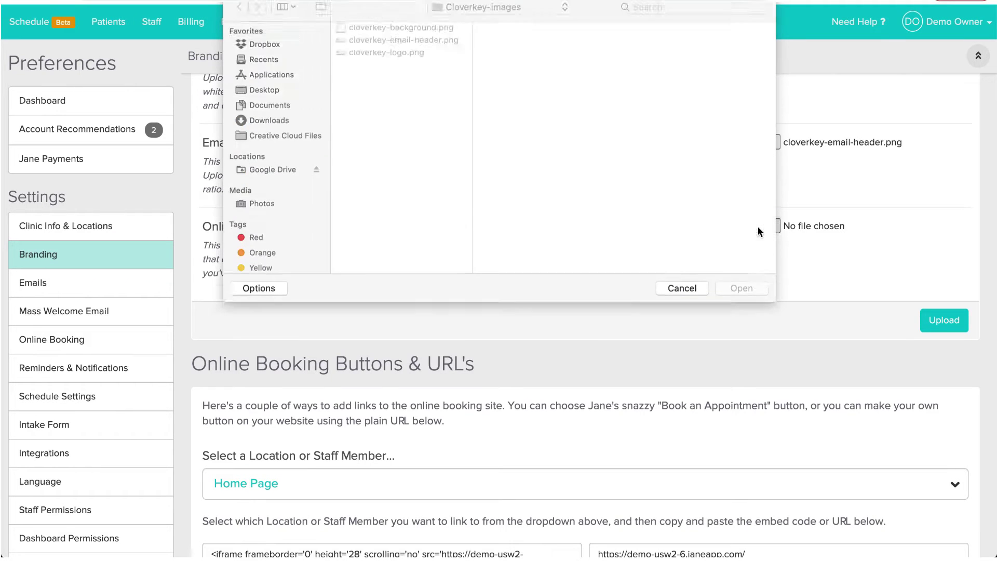
left_click(416, 39)
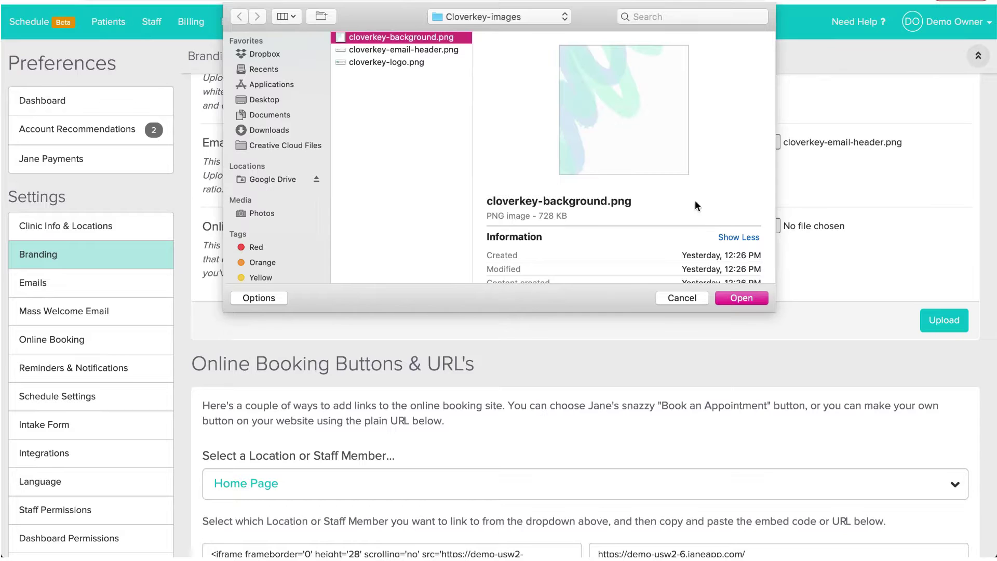
left_click(755, 297)
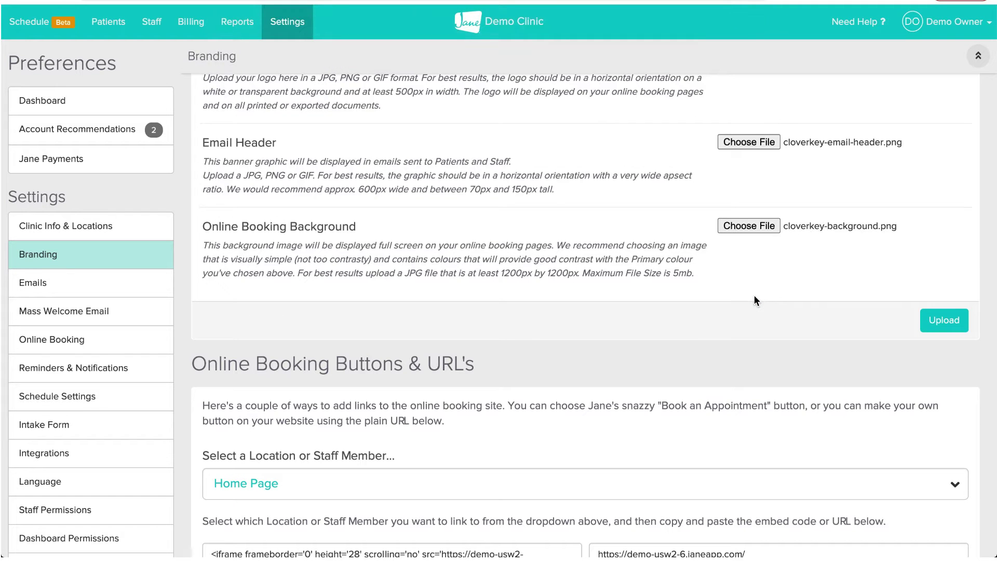
Step: Upload the Cloverkey logo, email header and online booking background images to branding
left_click(943, 320)
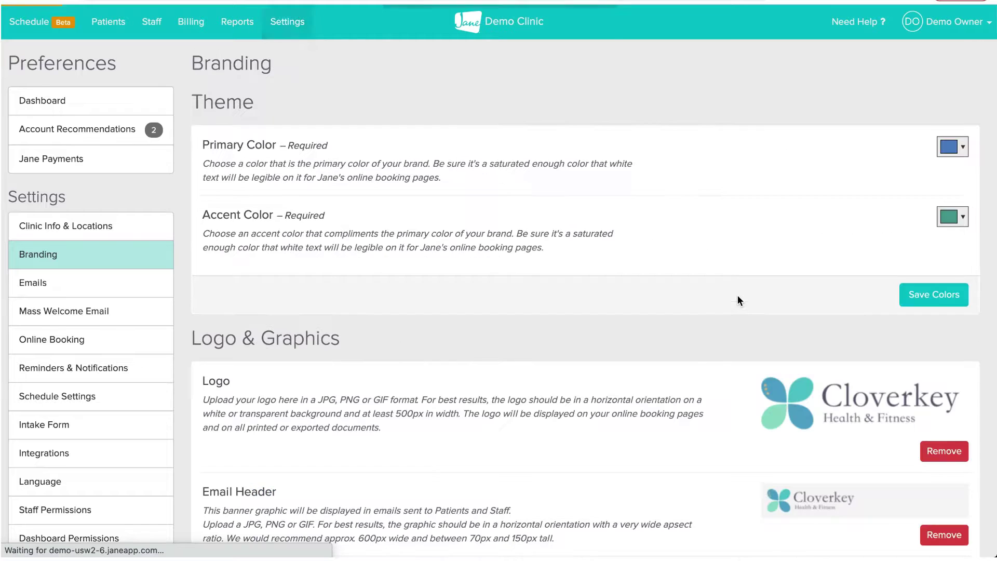
scroll(737, 297, "down", 2)
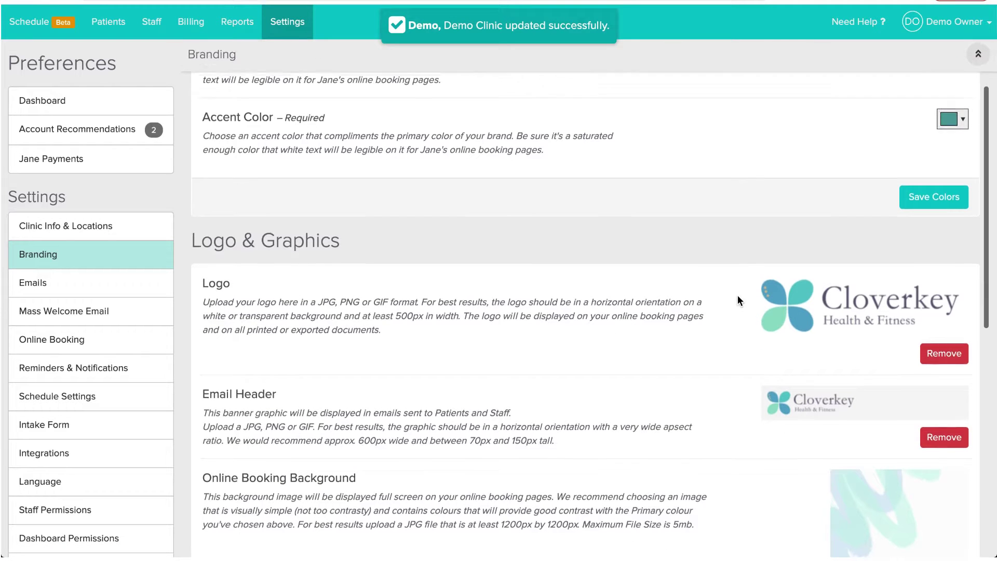
scroll(825, 402, "down", 2)
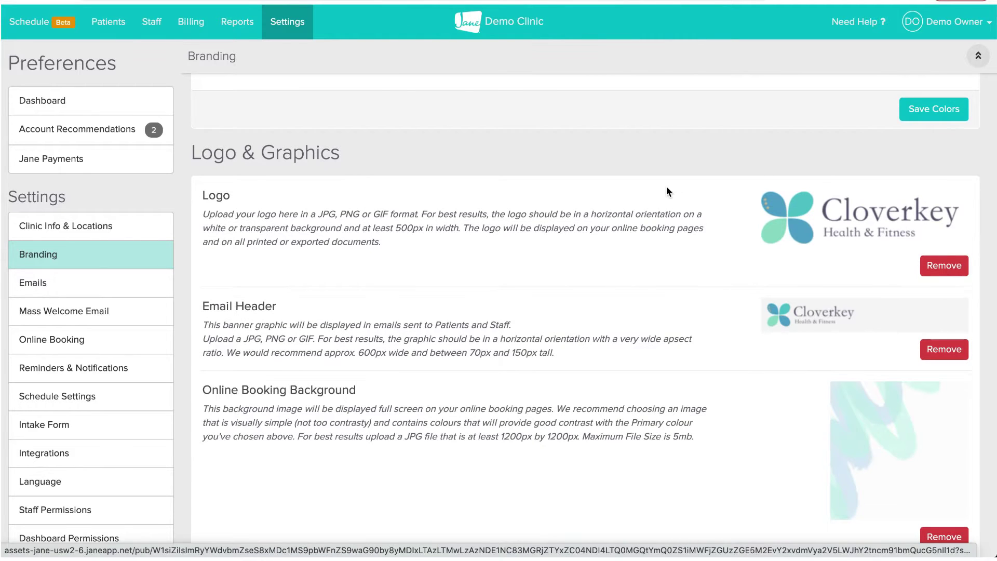
scroll(666, 186, "up", 4)
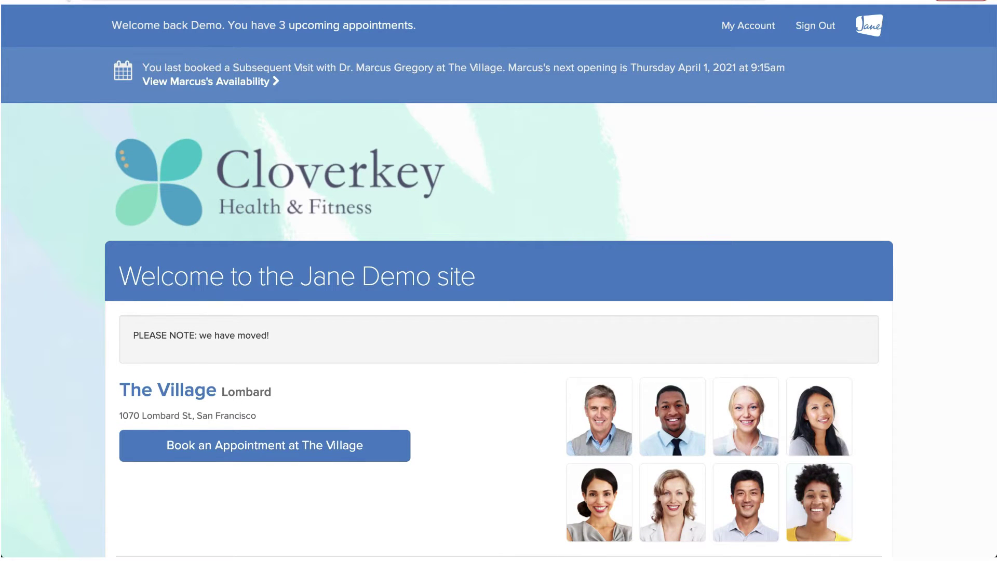
Step: Scroll the booking site to check the Cloverkey Health & Fitness logo over the teal background
scroll(121, 200, "down", 3)
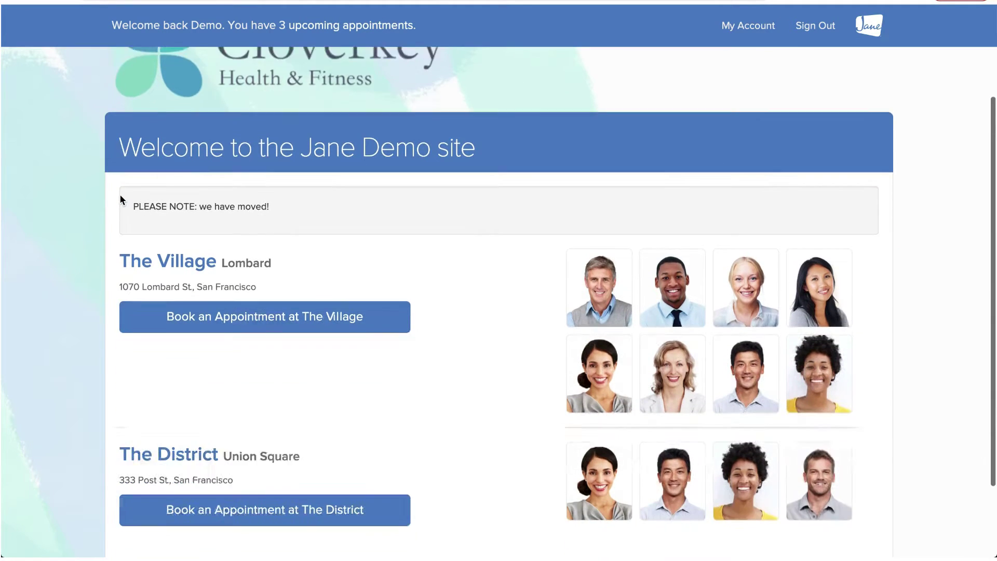
scroll(121, 196, "up", 5)
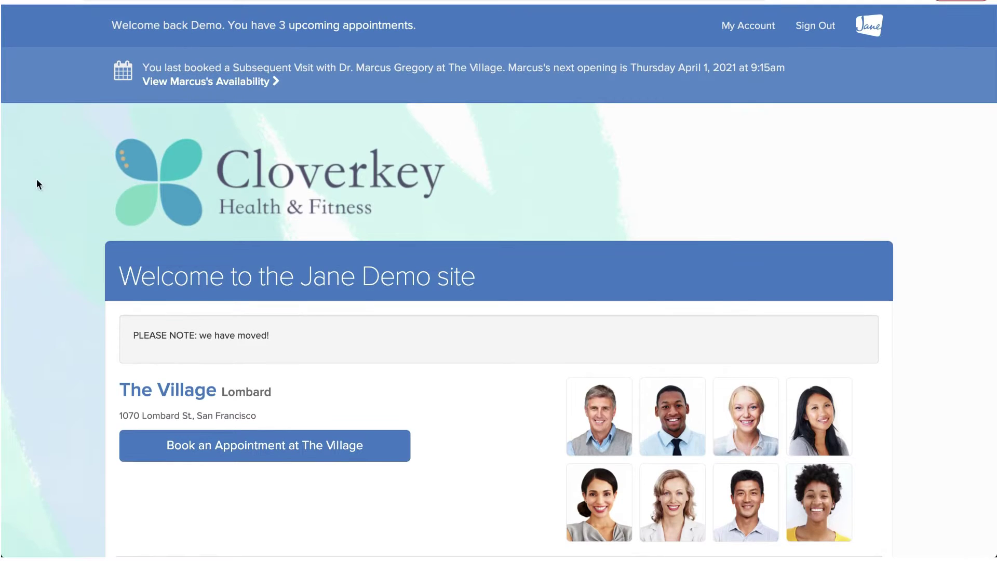